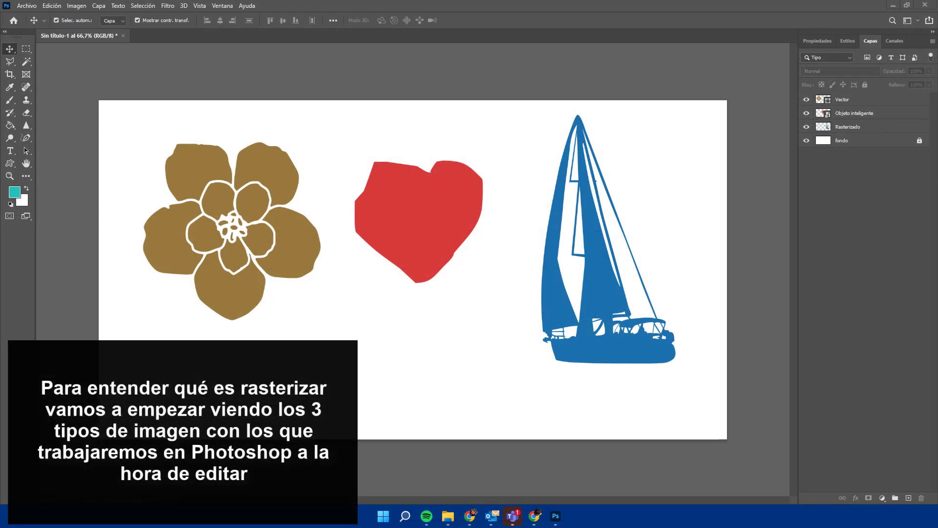
Select the vector flower, heart smart object and rasterized sailboat in turn to compare them
left_click(245, 187)
left_click(419, 185)
left_click(236, 114)
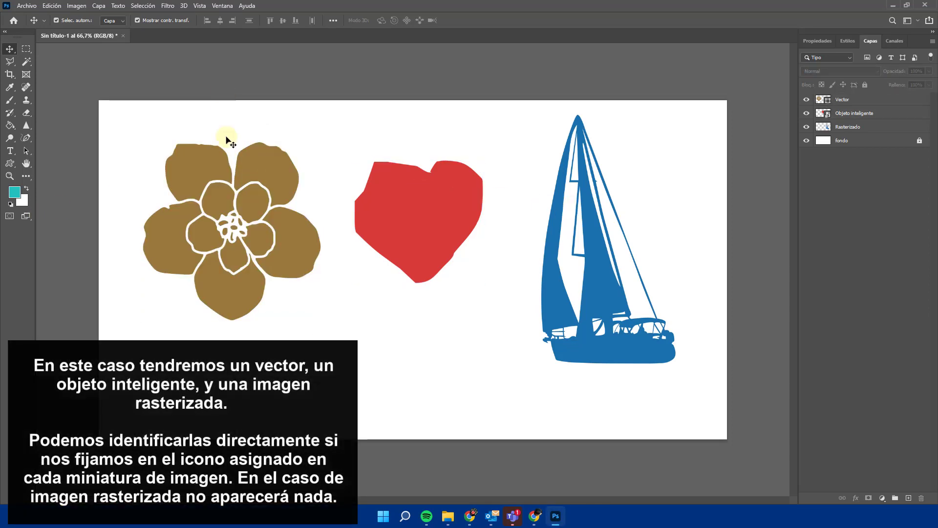
left_click(248, 205)
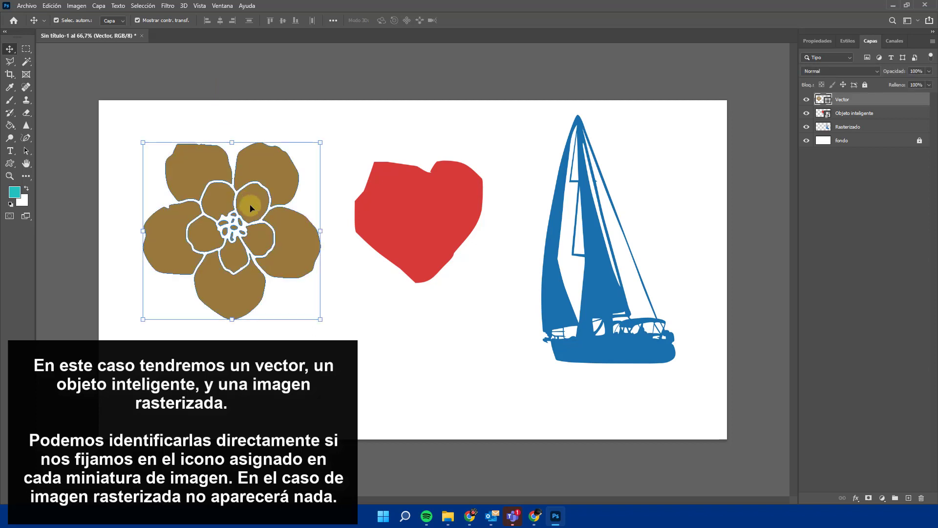
left_click(410, 213)
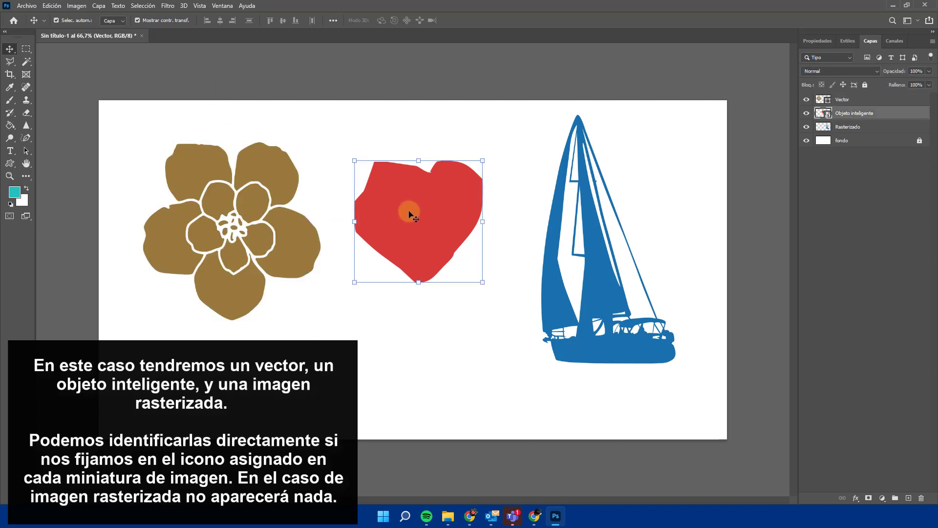
left_click(588, 208)
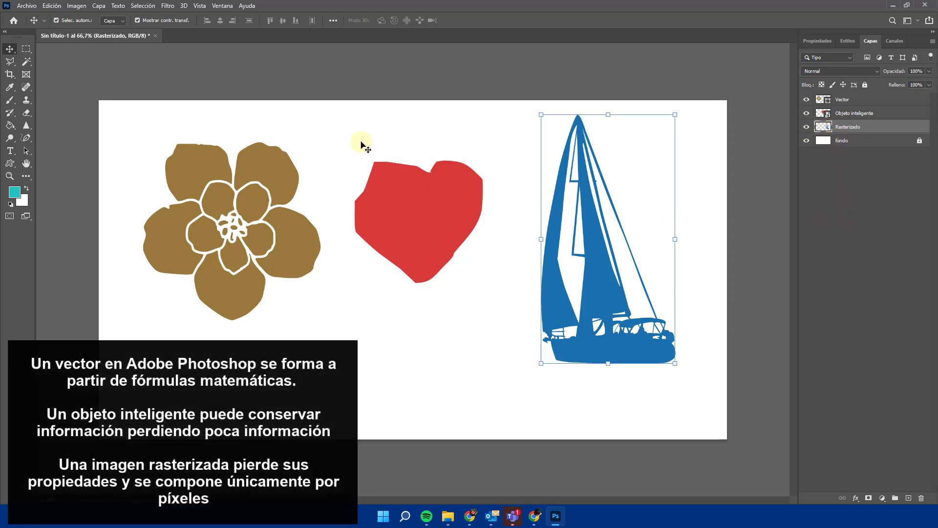
left_click(316, 98)
left_click(257, 160)
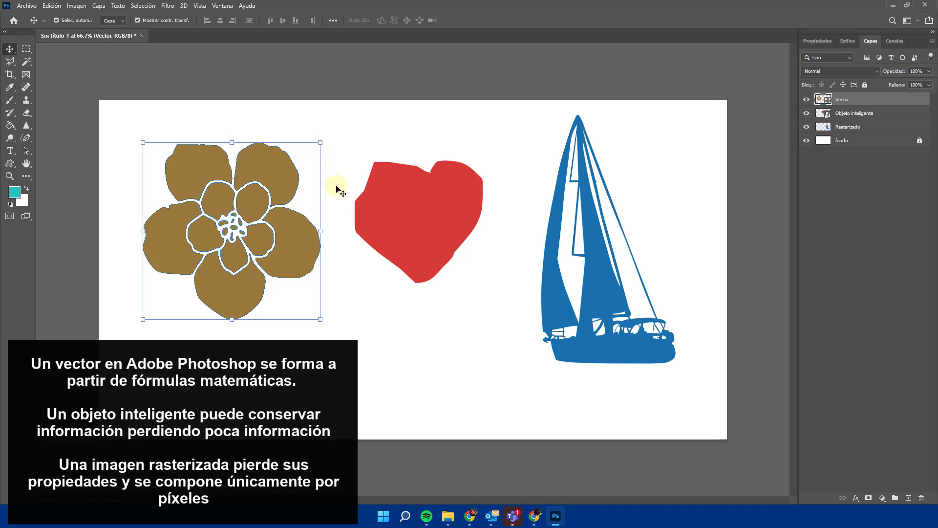
left_click(403, 201)
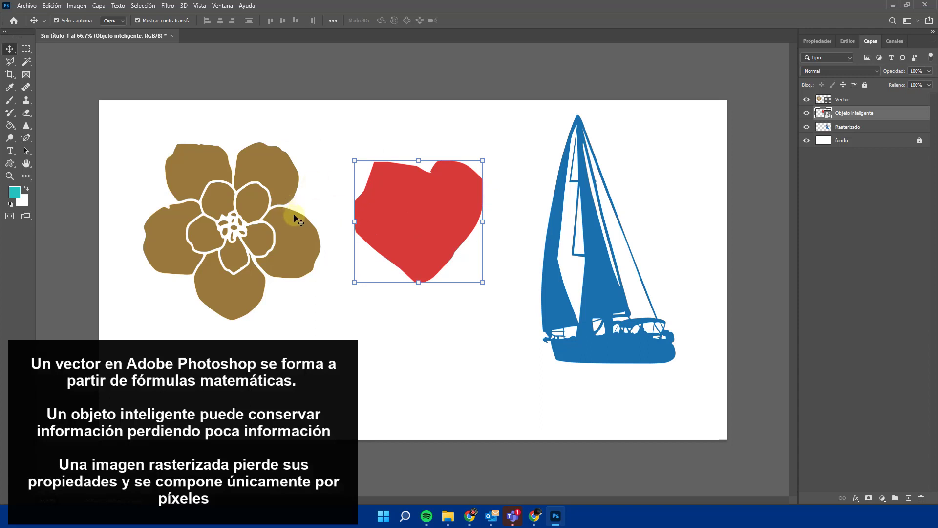
left_click(585, 215)
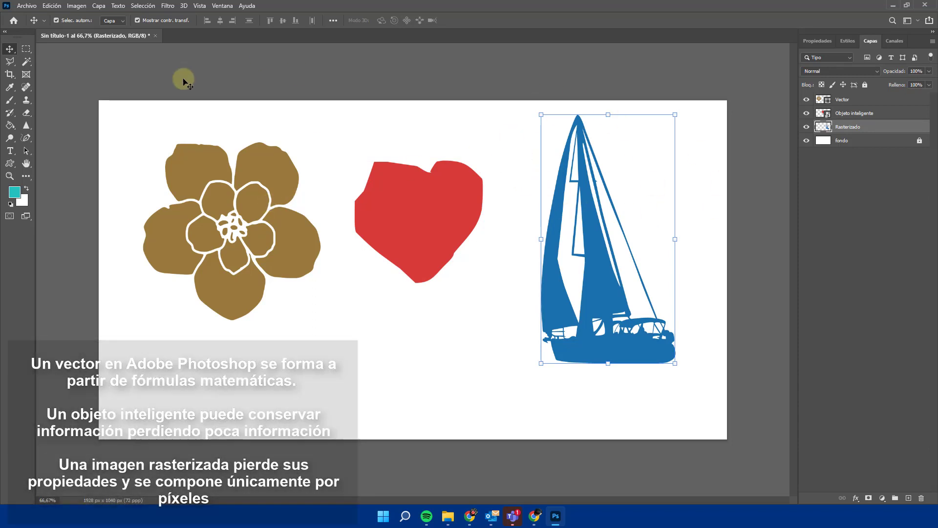
left_click(228, 84)
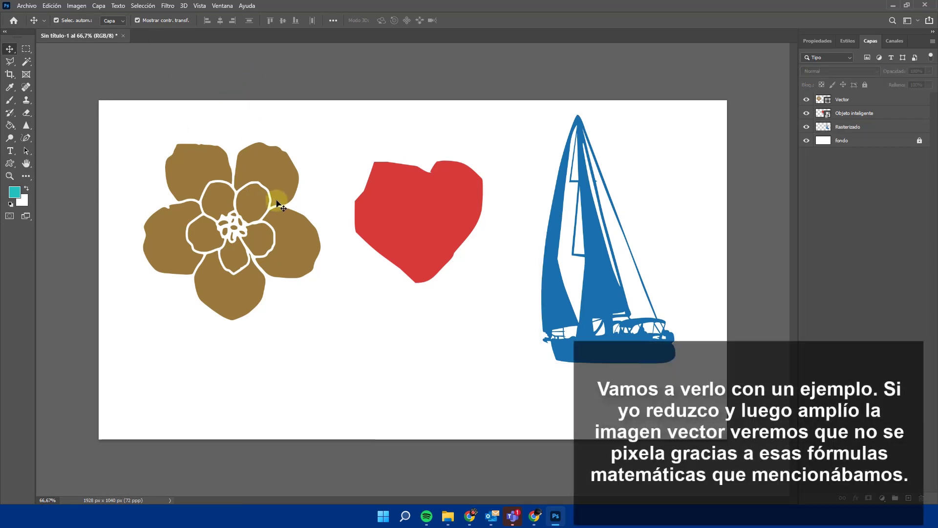
Enlarge the vector flower to about 523%, shifting it down and left
left_click(281, 198)
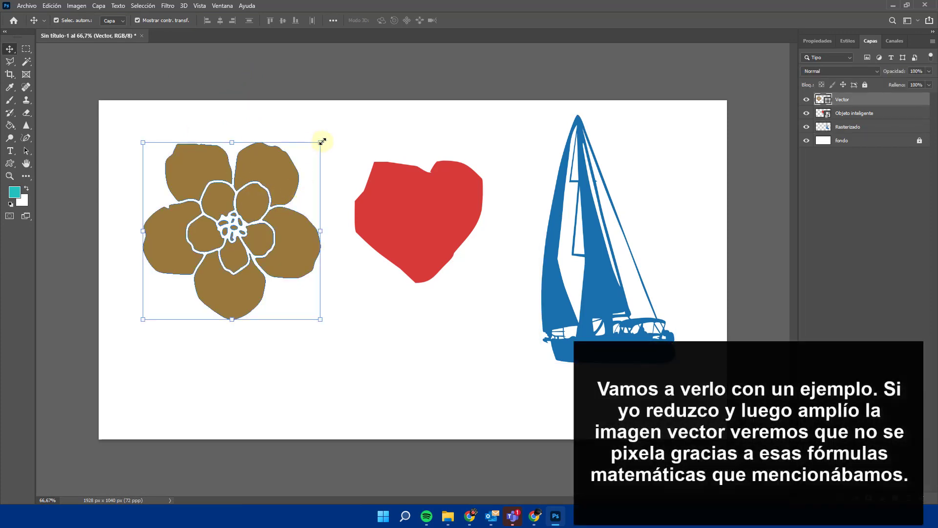
left_click_drag(322, 141, 686, 43)
mouse_move(494, 226)
left_mouse_down()
mouse_move(123, 321)
mouse_move(350, 234)
left_mouse_up()
mouse_move(384, 163)
left_mouse_down()
mouse_move(769, 167)
mouse_move(259, 258)
mouse_move(213, 256)
left_mouse_up()
key("Return")
Shrink the flower back down to about 75% size and deselect it
left_click(399, 349)
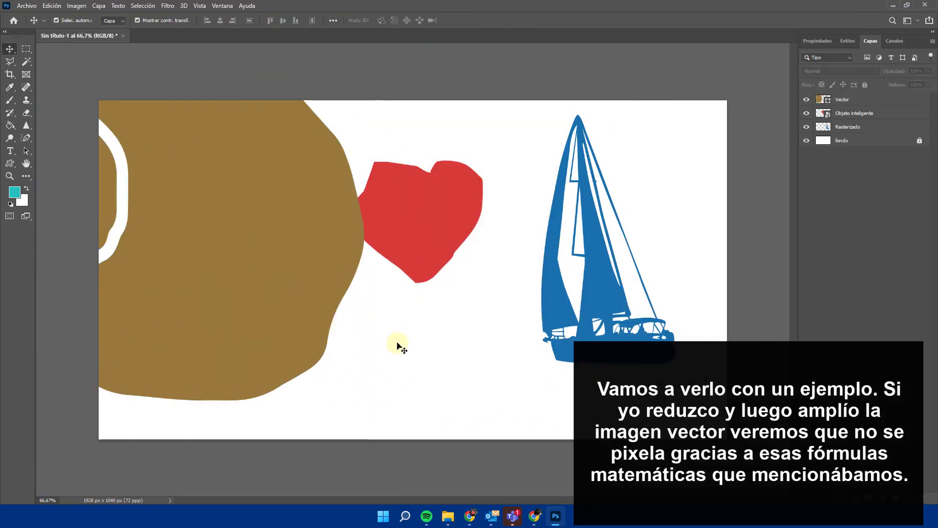
left_click(289, 309)
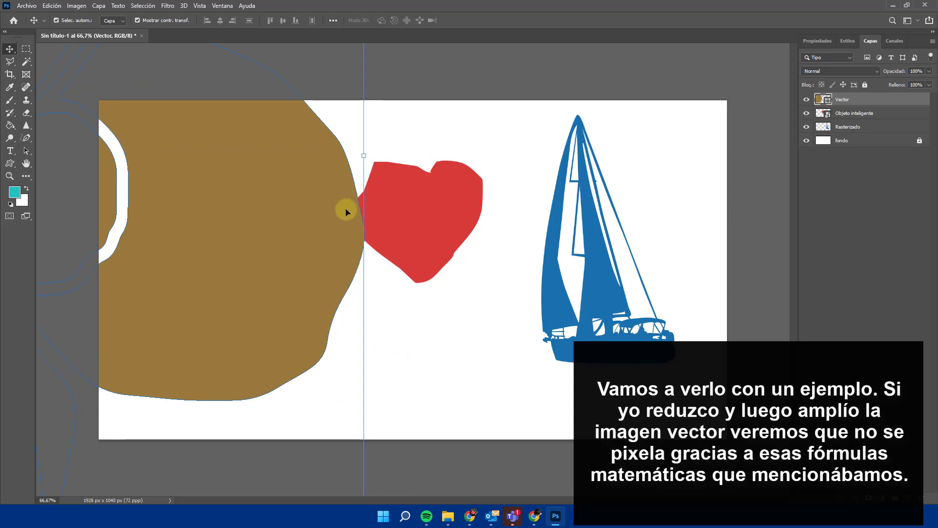
mouse_move(365, 152)
left_mouse_down()
mouse_move(134, 253)
mouse_move(487, 130)
mouse_move(221, 197)
mouse_move(251, 220)
mouse_move(262, 252)
left_mouse_up()
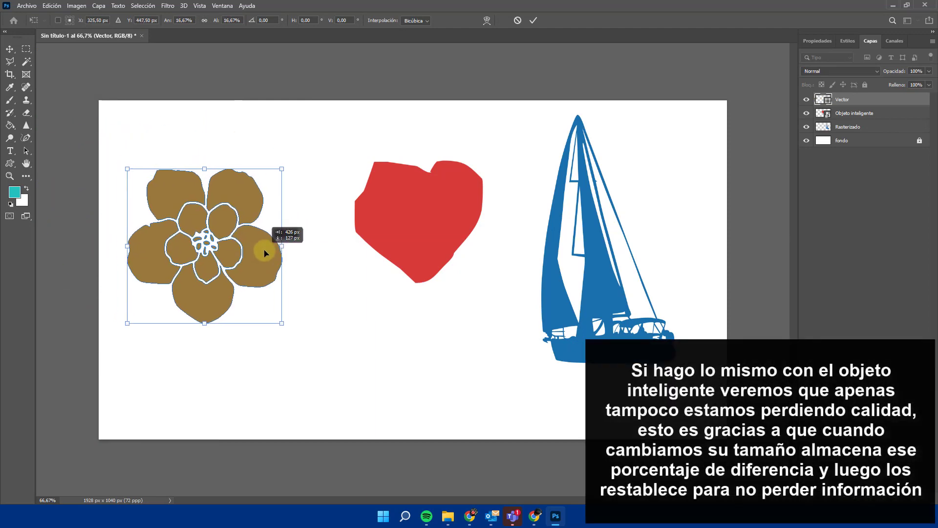
key("Return")
left_click(320, 159)
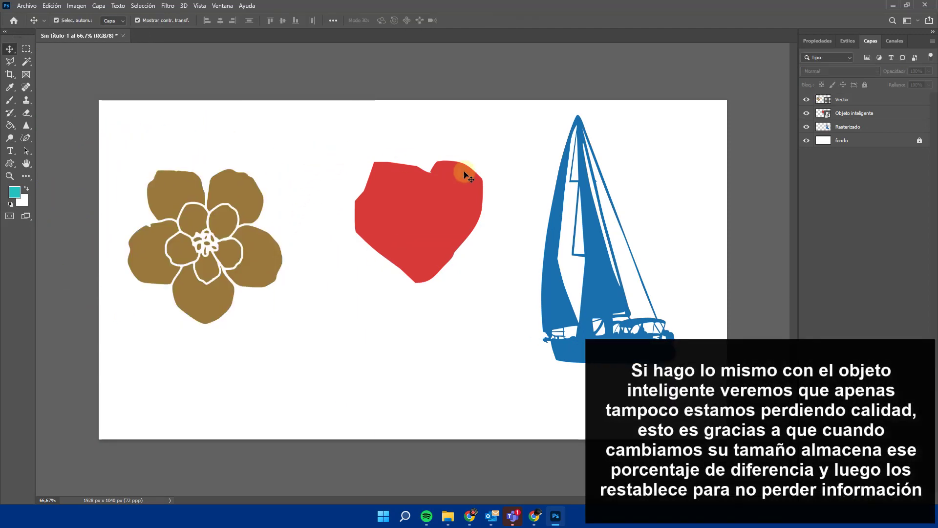
left_click(402, 208)
left_click_drag(481, 160, 624, 126)
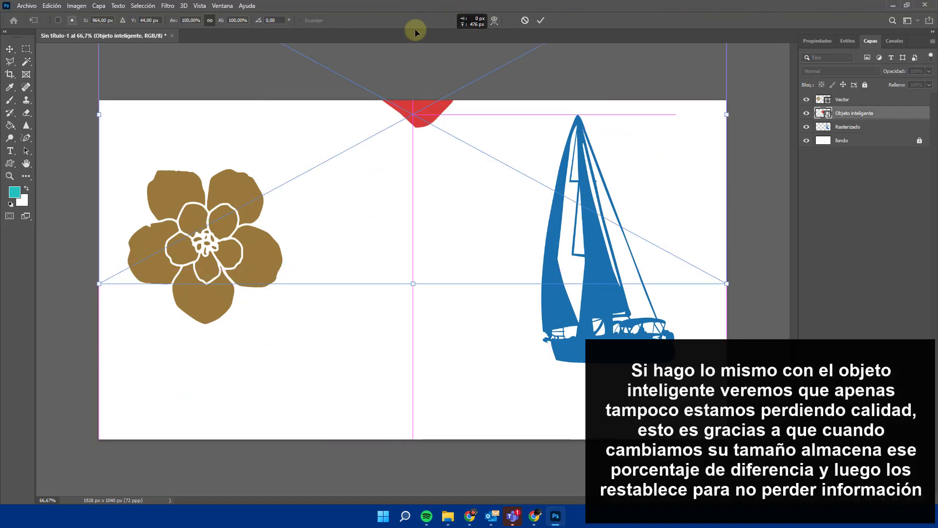
left_click_drag(675, 109, 931, 2)
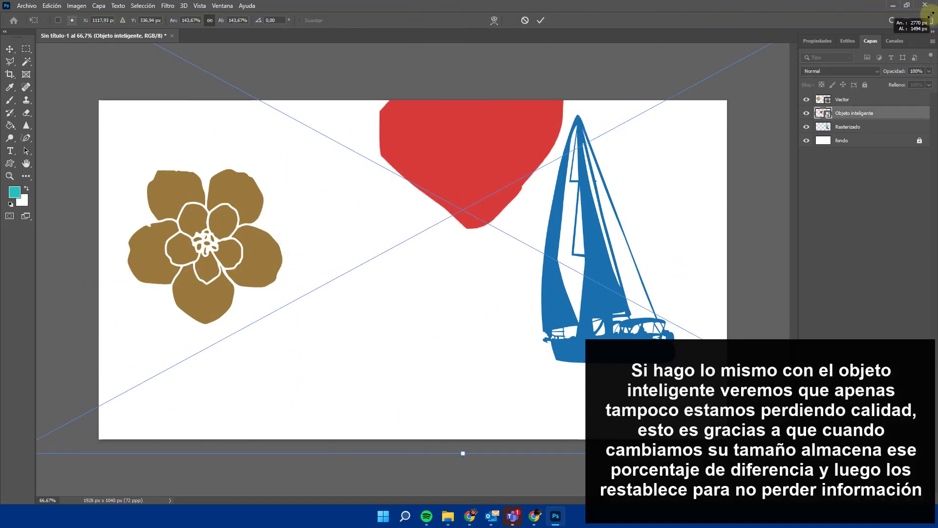
left_click_drag(453, 148, 725, 180)
left_click_drag(282, 247, 21, 242)
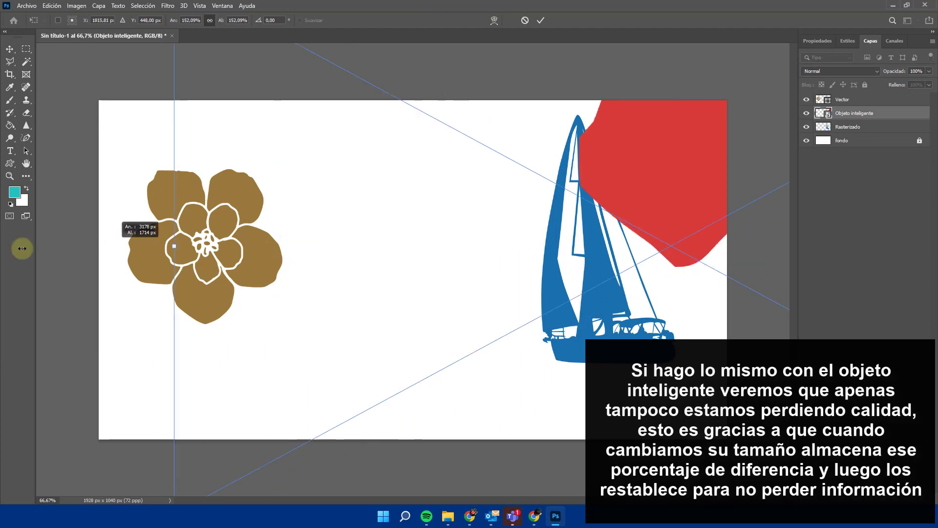
mouse_move(536, 184)
left_mouse_down()
mouse_move(270, 314)
mouse_move(446, 216)
left_mouse_up()
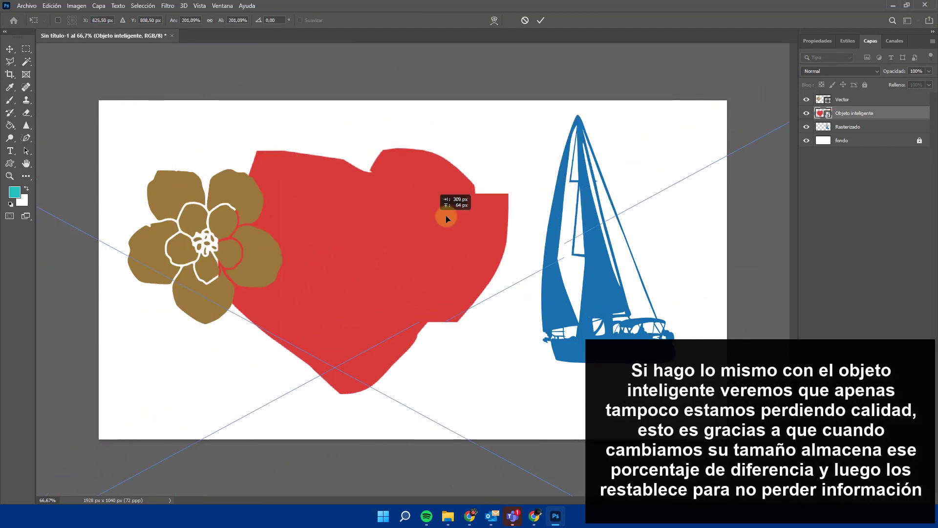
left_click_drag(406, 88, 392, 2)
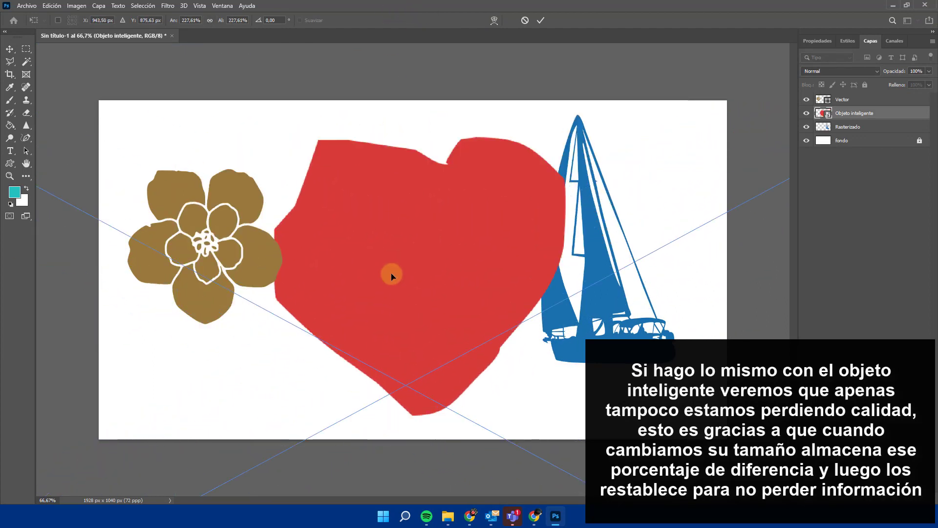
key("ctrl+minus")
key("ctrl+minus")
key("ctrl+minus")
left_click_drag(413, 167, 356, 59)
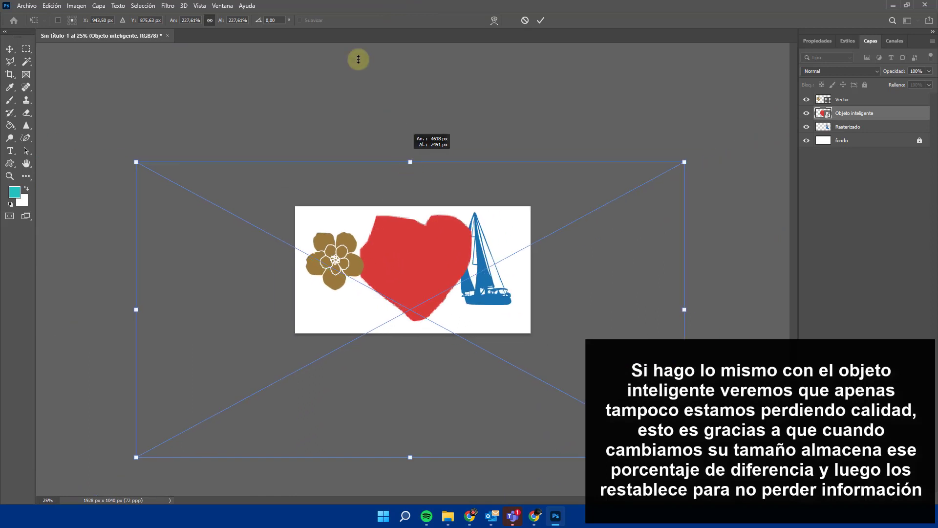
left_click_drag(377, 168, 429, 308)
double_click(423, 297)
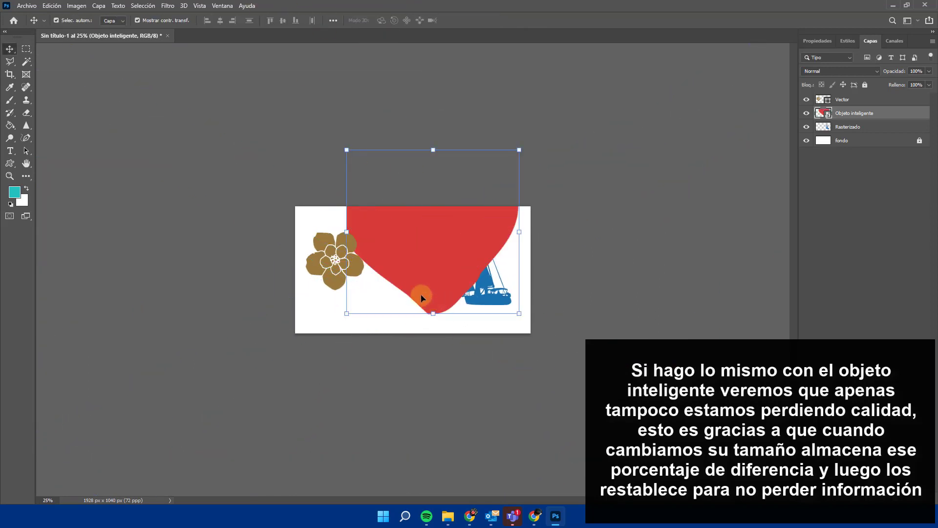
key("ctrl+plus")
key("ctrl+plus")
key("ctrl+plus")
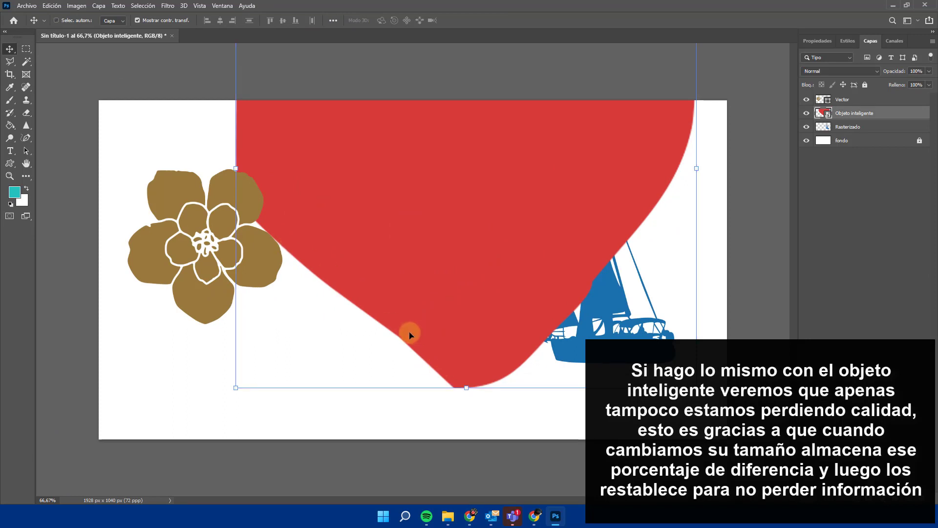
key("ctrl+z")
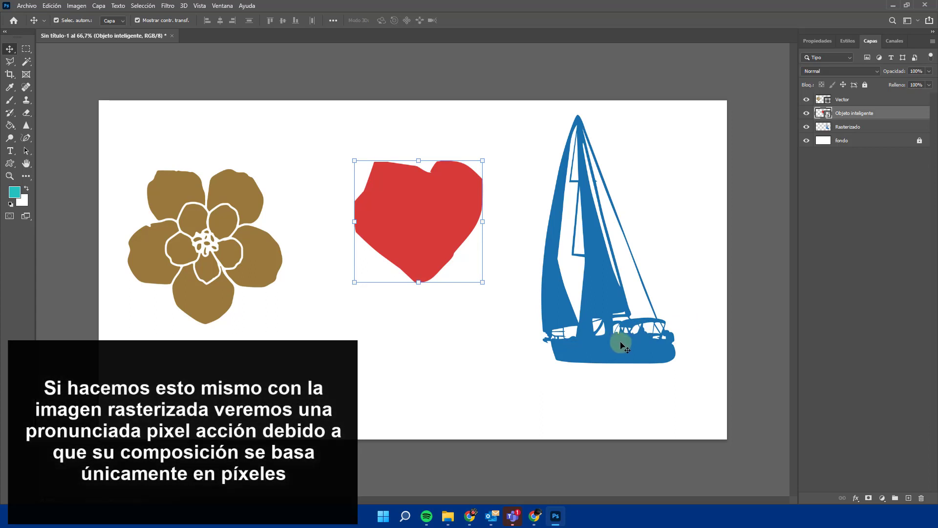
left_click(620, 348)
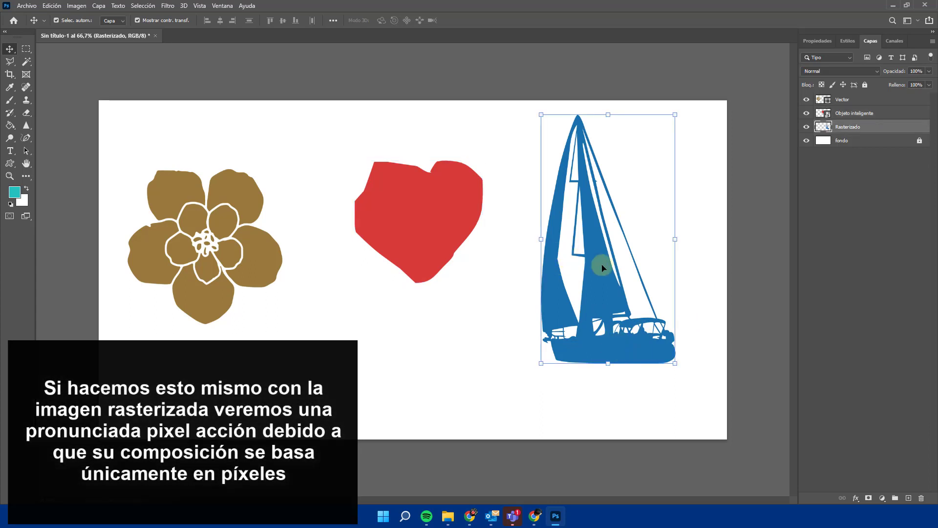
key("ctrl+minus")
key("ctrl+minus")
key("ctrl+minus")
left_click(508, 222)
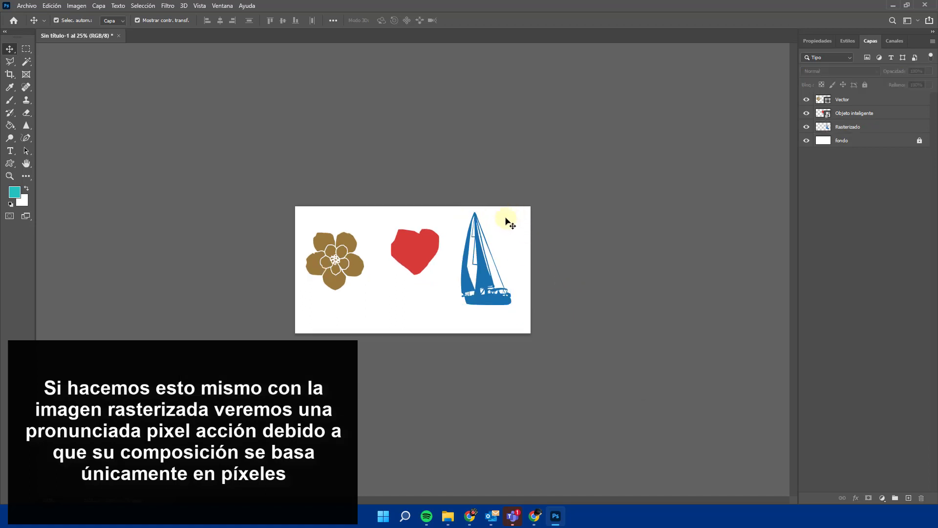
left_click(482, 270)
key("ctrl+t")
left_click_drag(513, 213, 695, 45)
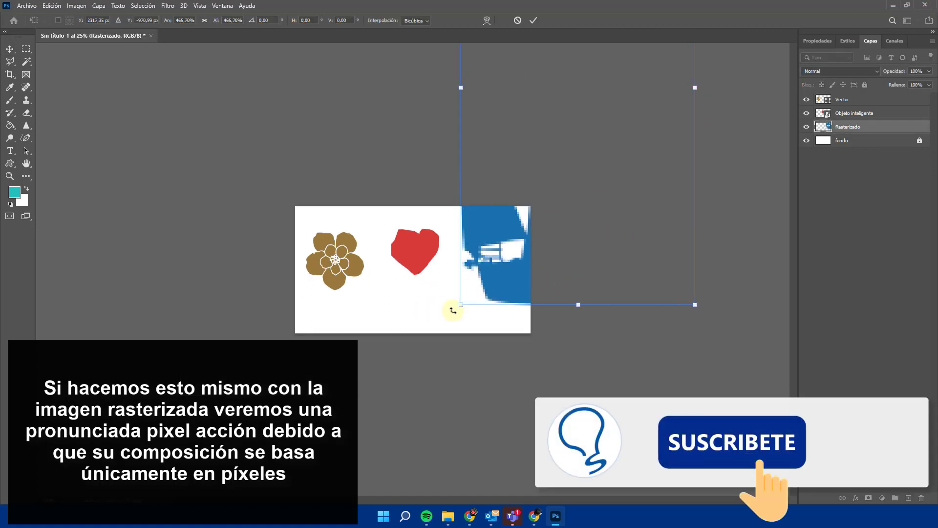
left_click_drag(453, 310, 381, 332)
left_click_drag(472, 254, 495, 247)
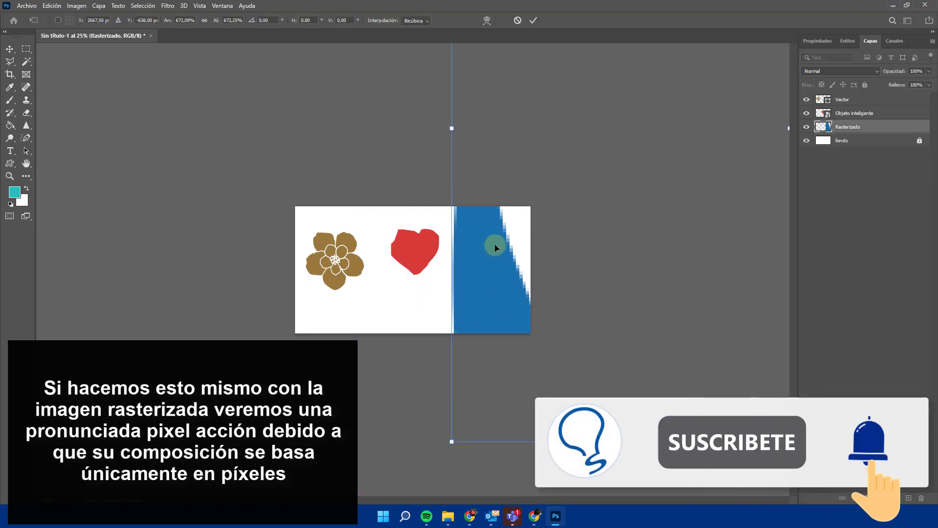
key("Return")
key("ctrl+plus")
key("ctrl+plus")
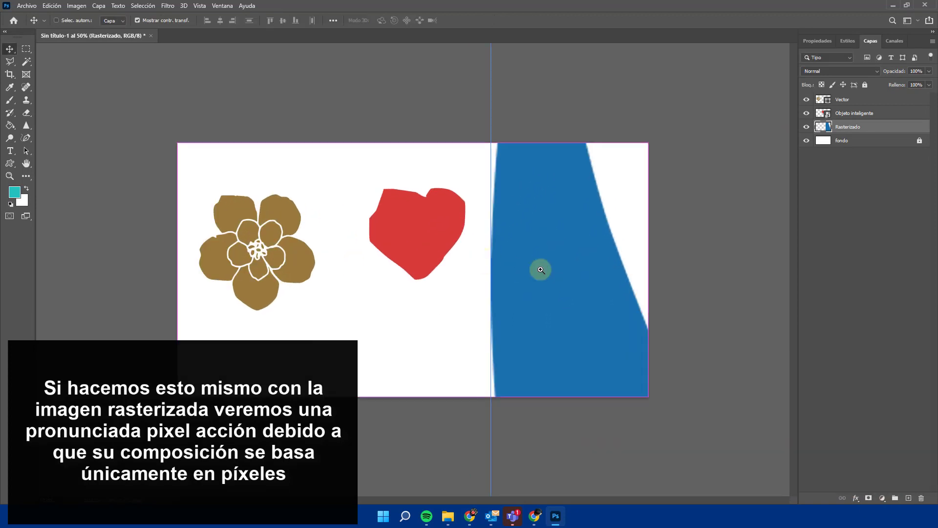
key("ctrl+plus")
mouse_move(588, 242)
left_mouse_down()
mouse_move(340, 316)
mouse_move(359, 109)
left_mouse_up()
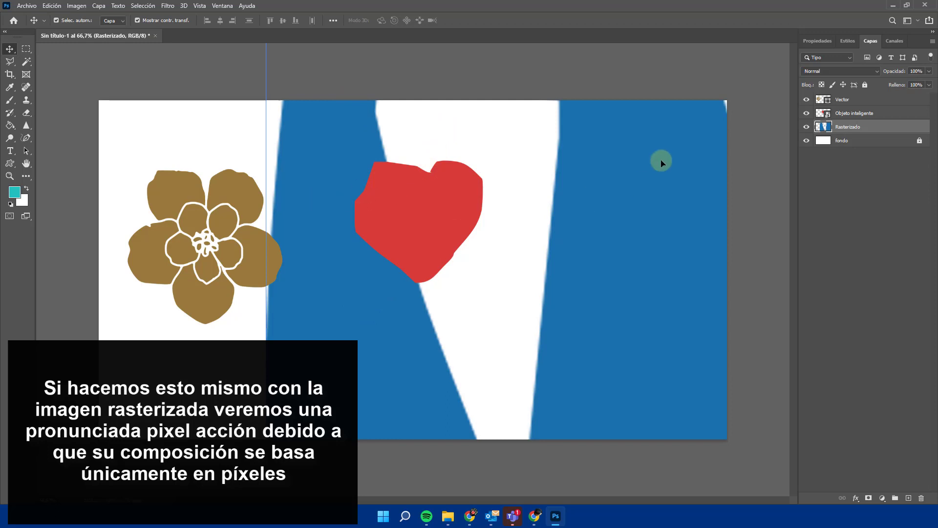
left_click_drag(528, 279, 551, 310)
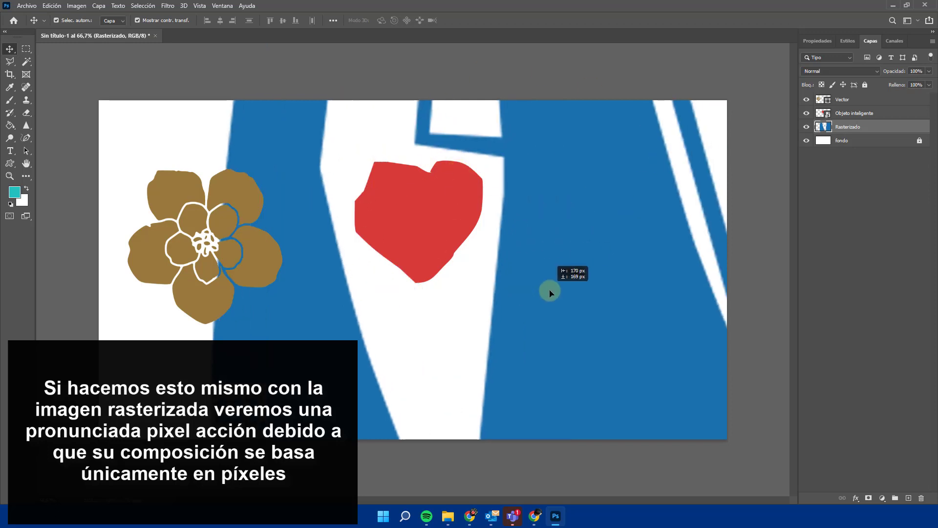
key("ctrl+z")
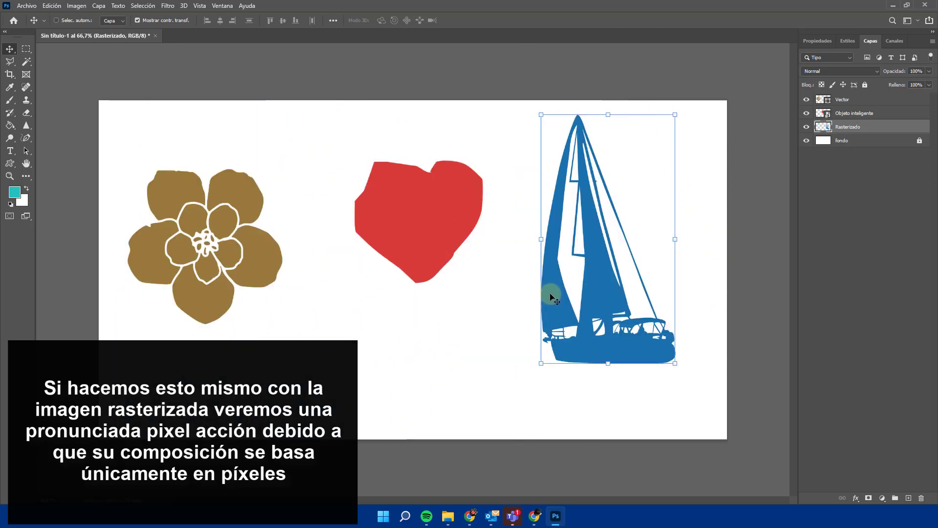
left_click(450, 83, "ctrl")
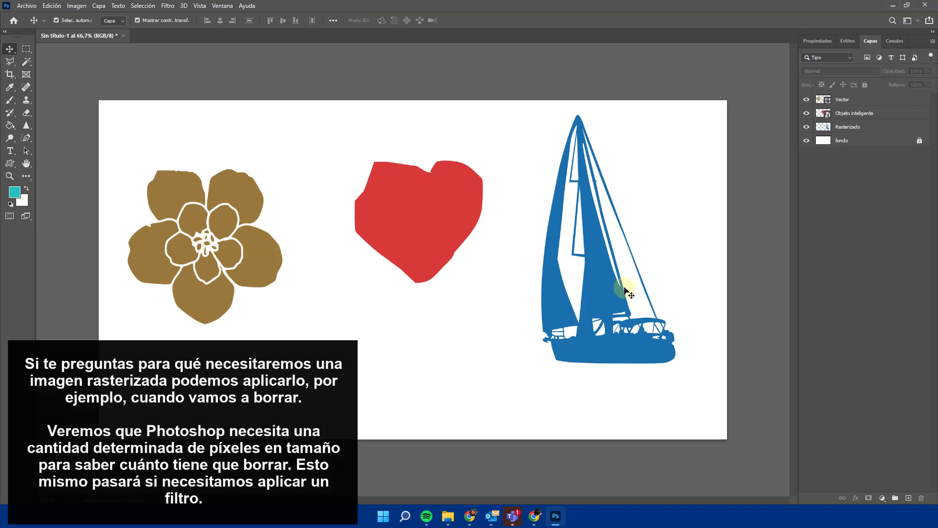
Choose the Eraser and make the Rasterizado layer active
left_click(26, 113)
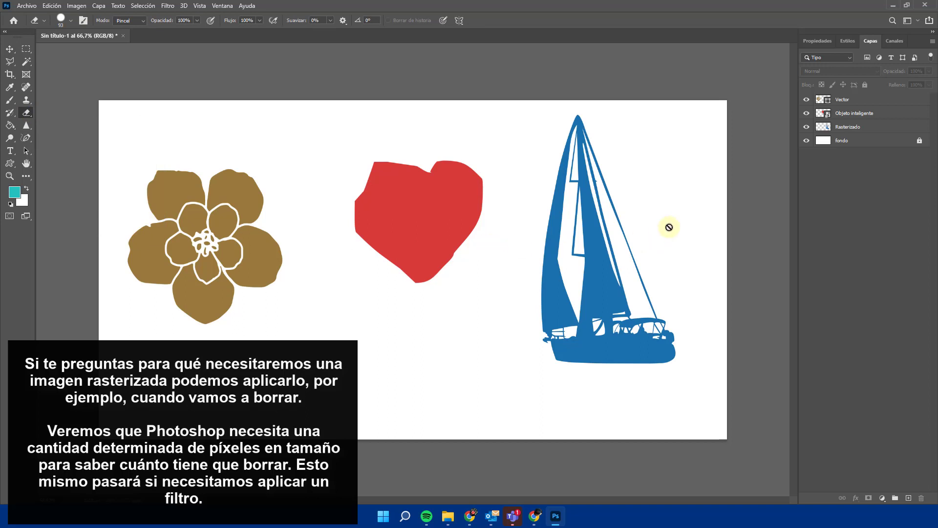
left_click(857, 114)
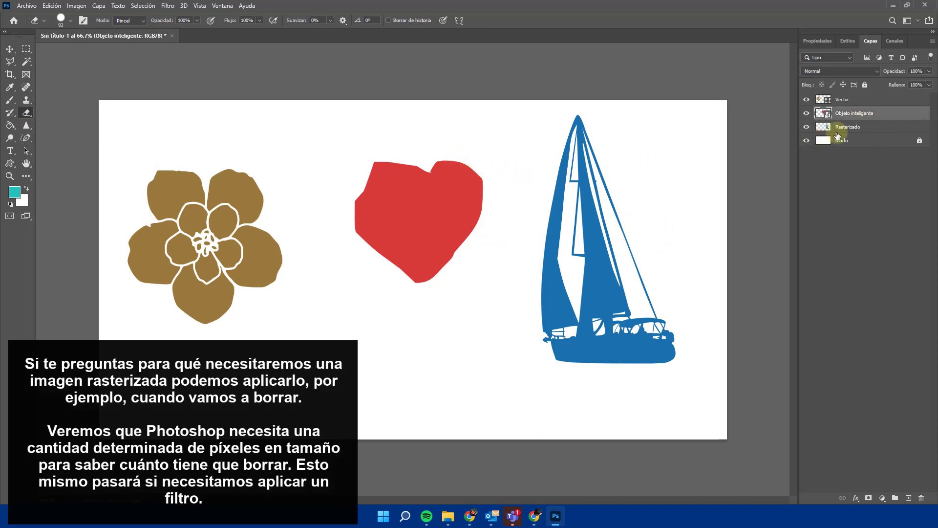
left_click(848, 127)
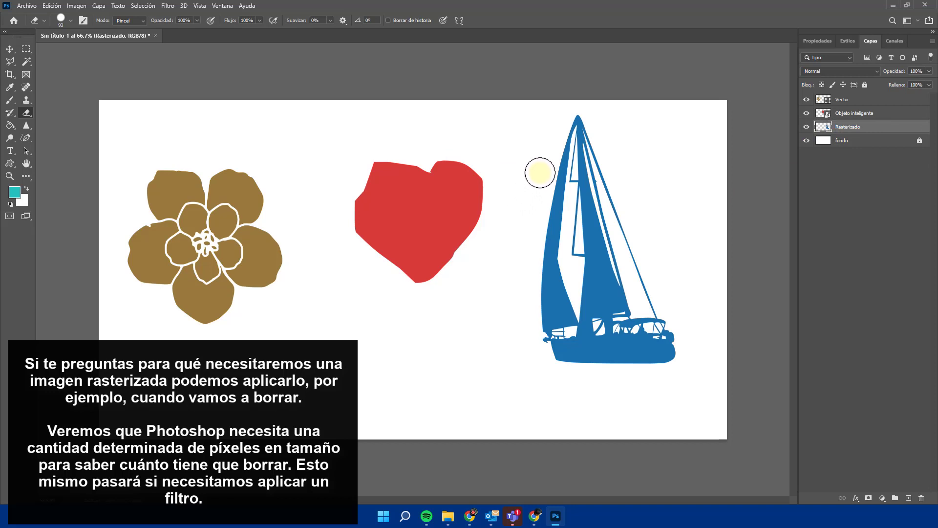
Set the eraser brush to 166 px, erase part of a sail line, then undo it
left_click(70, 20)
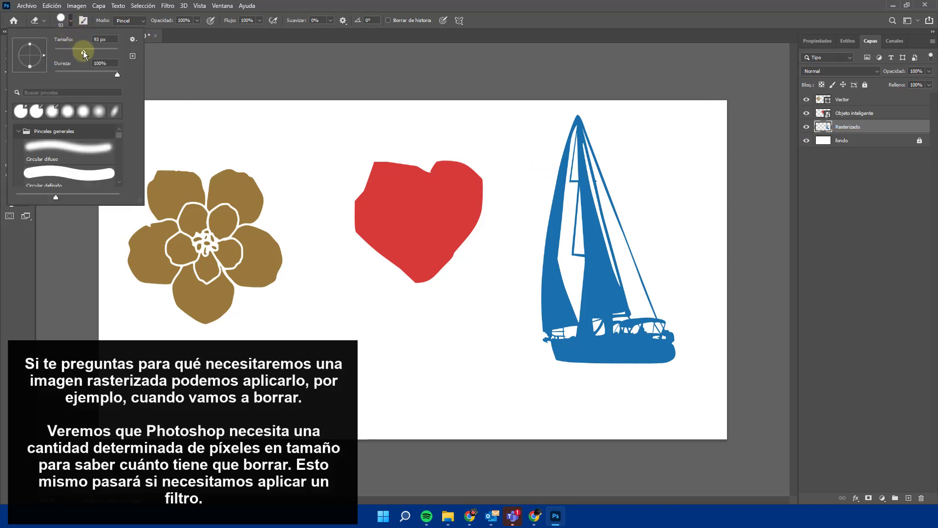
left_click_drag(97, 53, 80, 51)
left_click(540, 176)
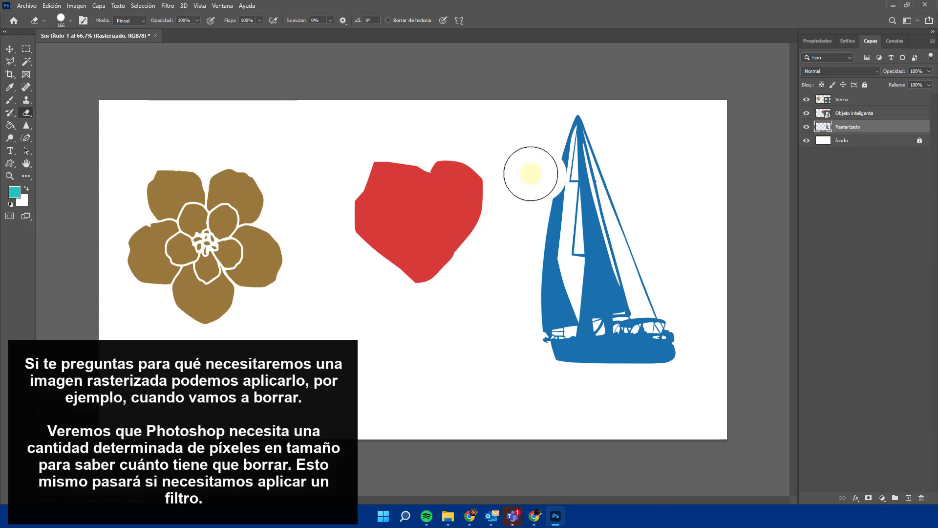
left_click(644, 231)
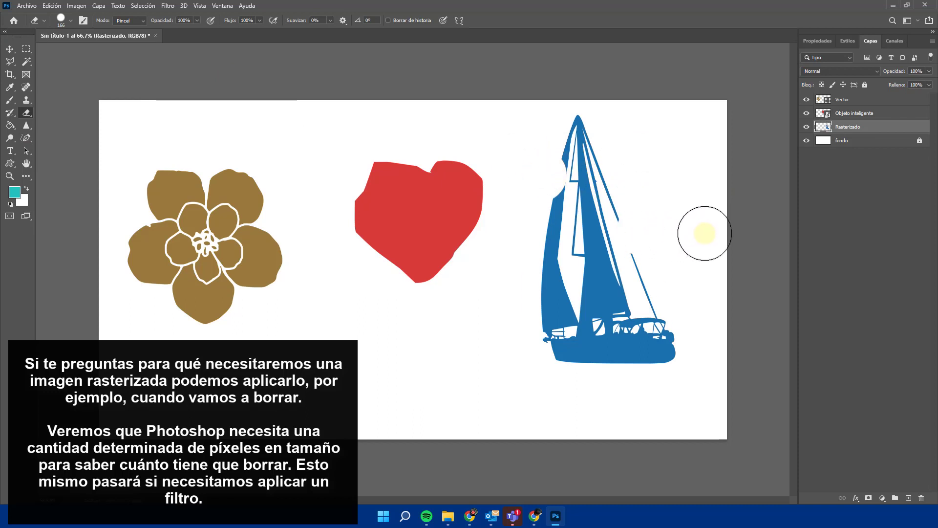
key("ctrl+z")
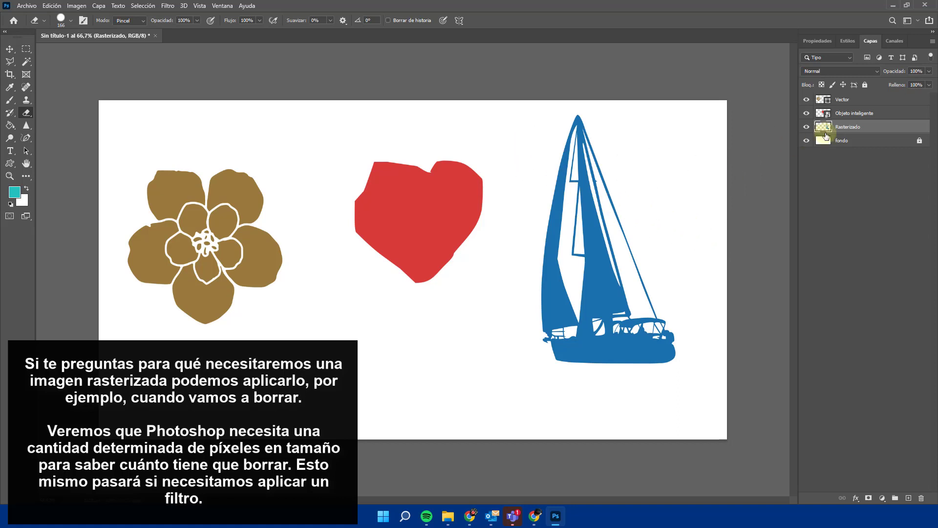
left_click(169, 6)
mouse_move(183, 131)
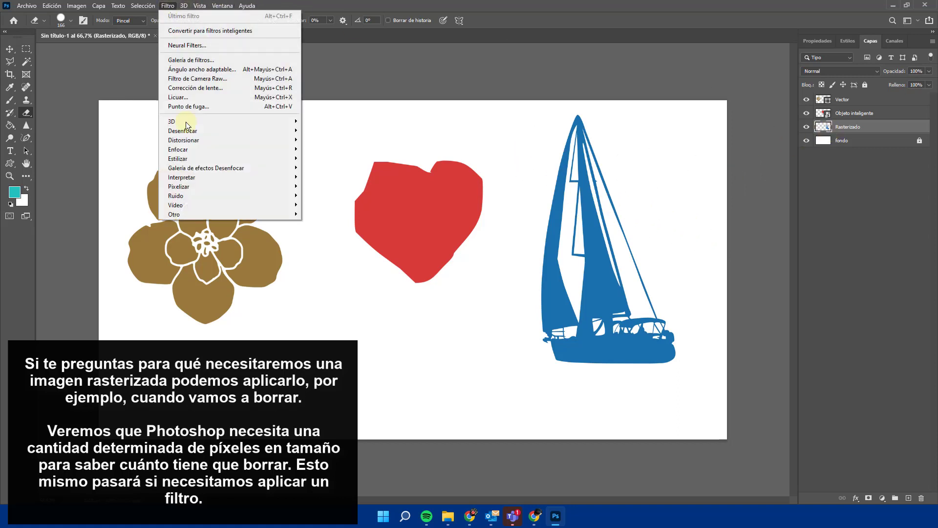
left_click(376, 195)
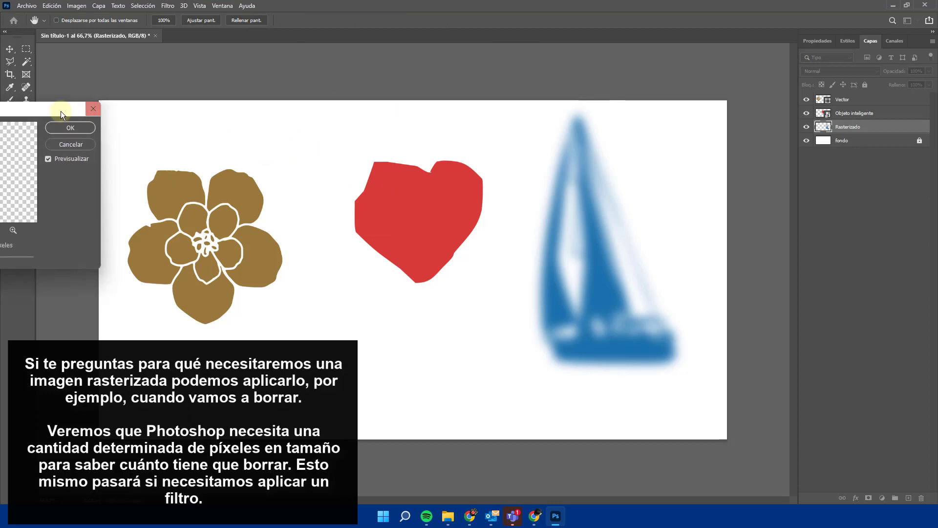
left_click_drag(60, 110, 627, 125)
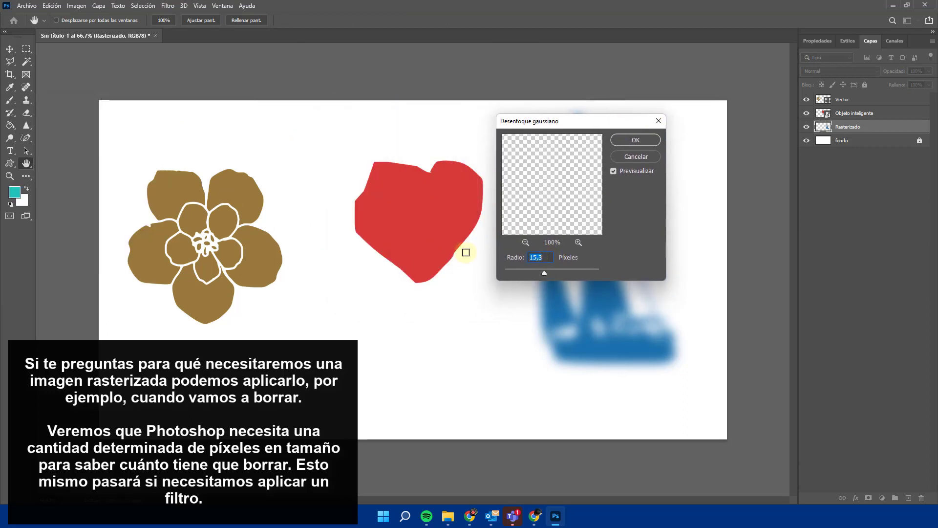
left_click_drag(557, 123, 498, 107)
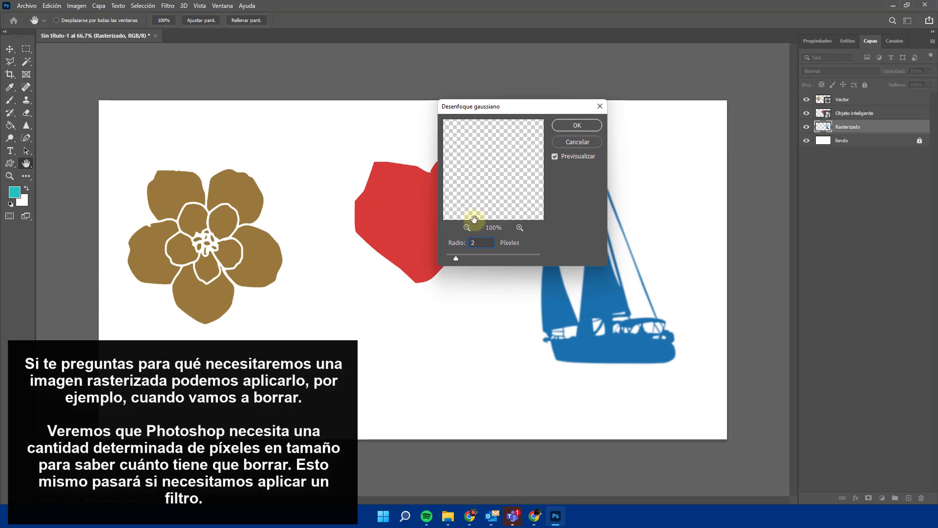
left_click_drag(441, 241, 488, 241)
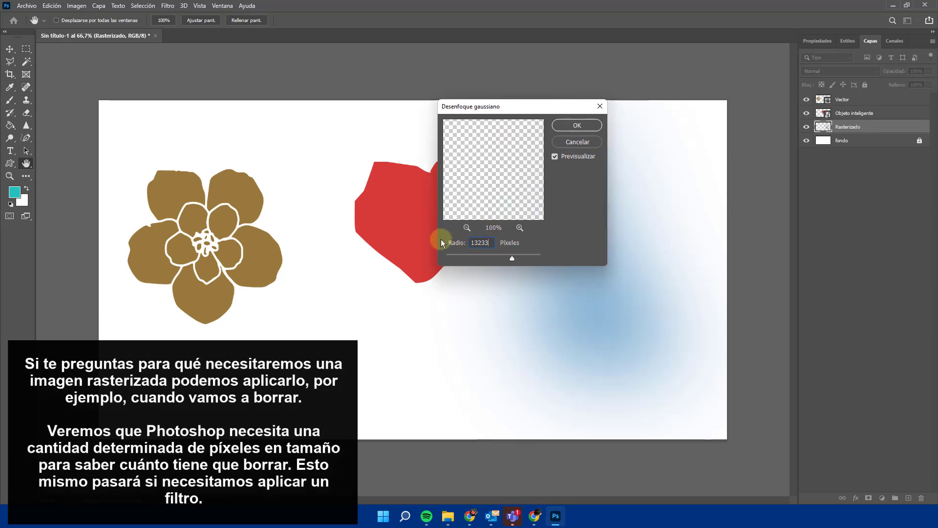
left_click(565, 143)
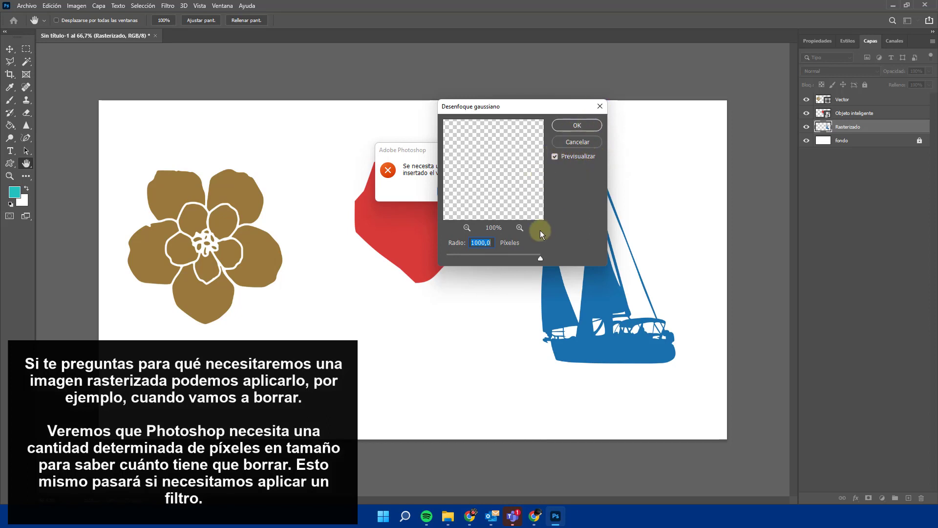
left_click(417, 189)
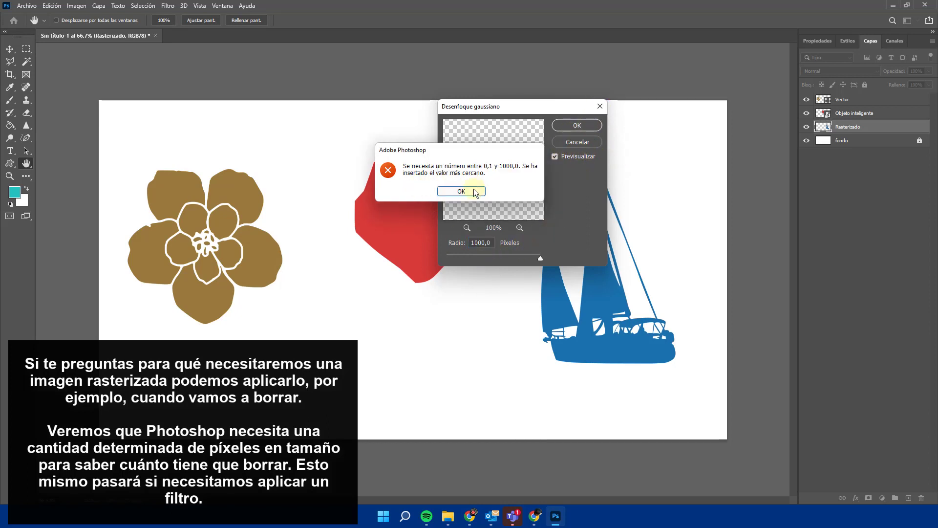
left_click(473, 190)
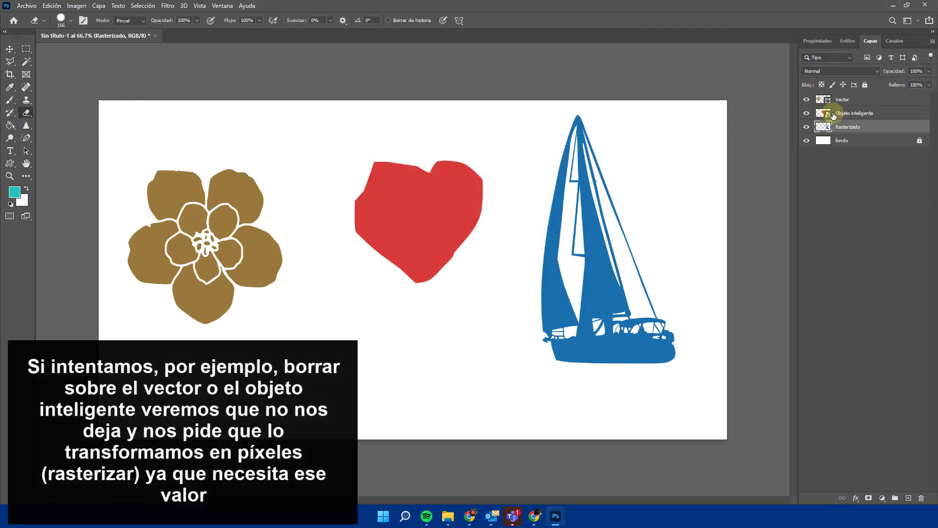
left_click(850, 113)
left_click(390, 224)
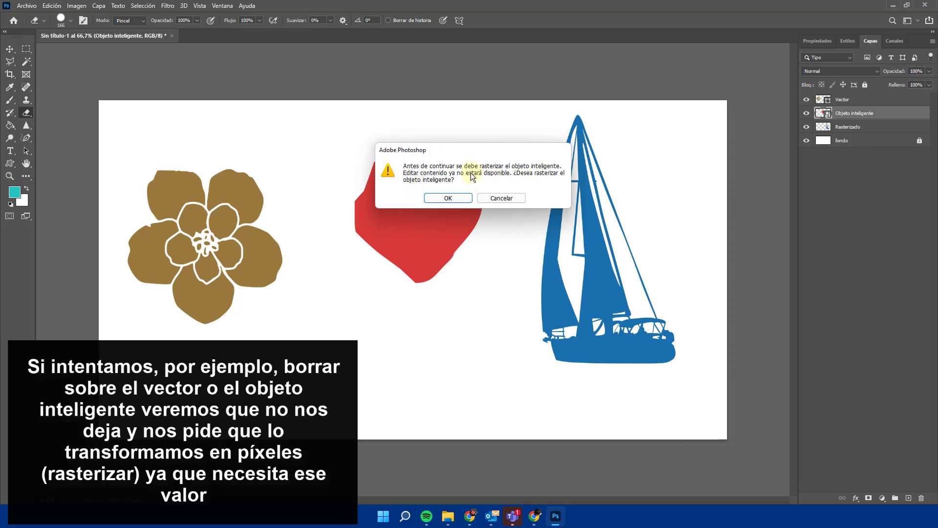
left_click(514, 198)
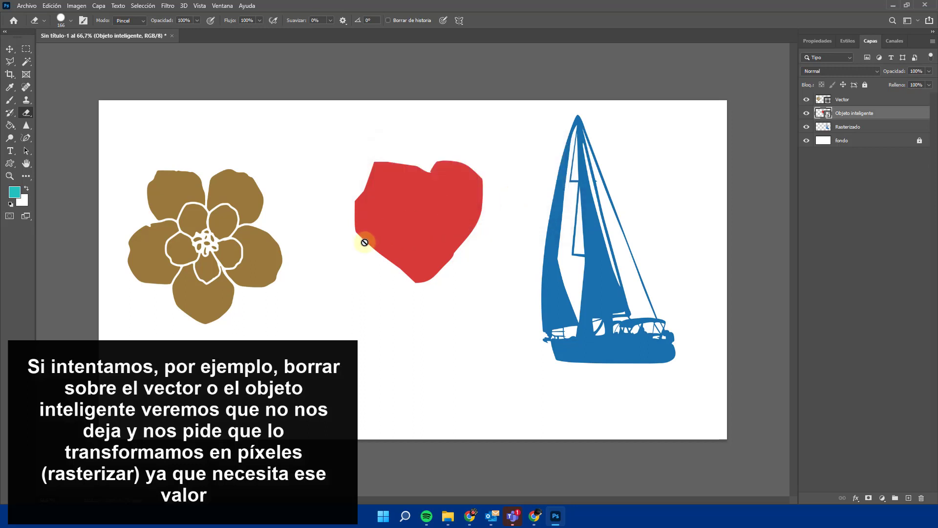
left_click(223, 223)
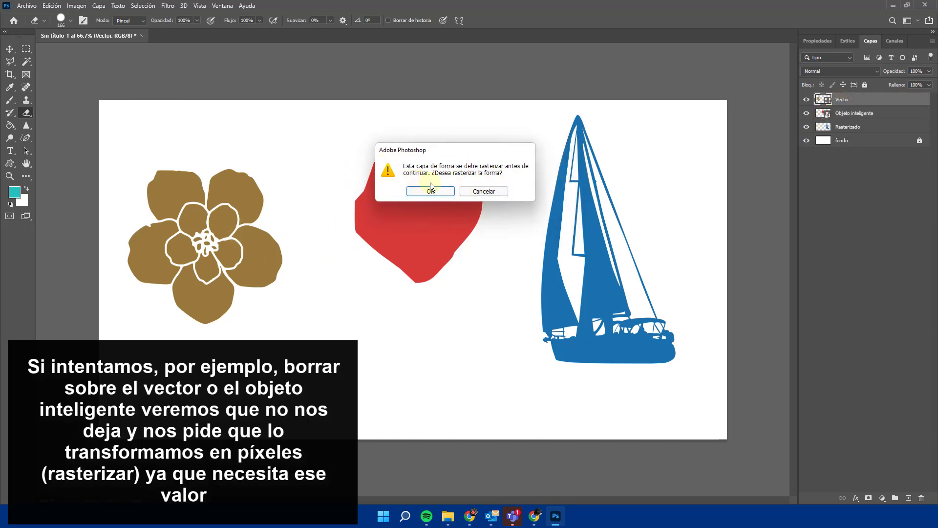
left_click(477, 192)
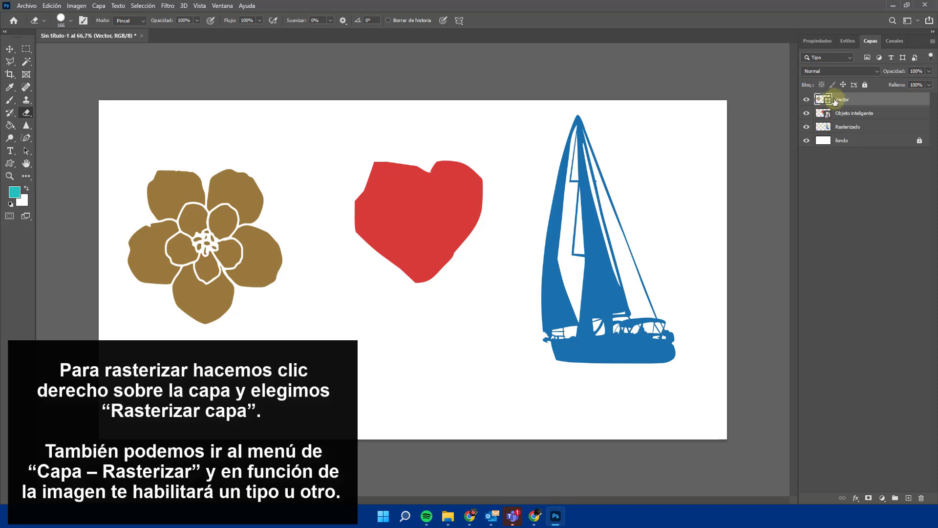
Rasterize the Vector layer from its context menu, erase five round holes, then undo three
right_click(837, 100)
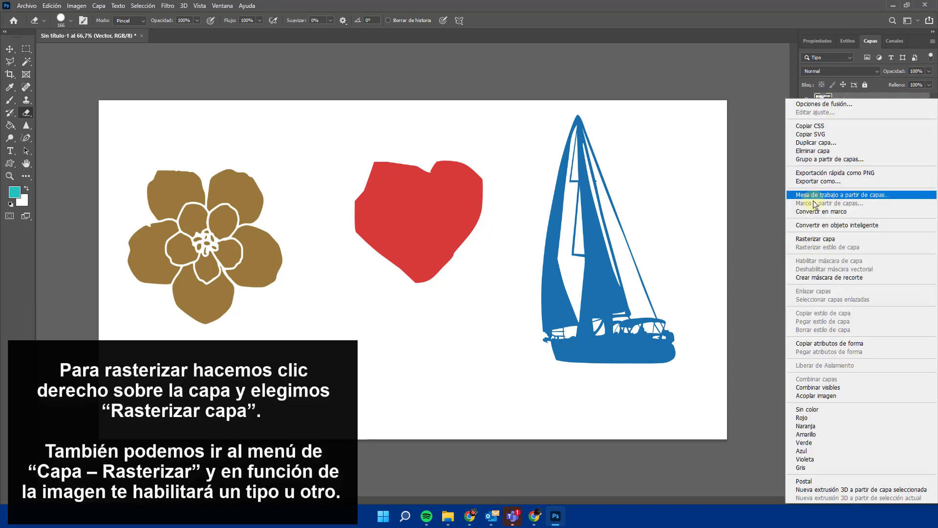
left_click(810, 240)
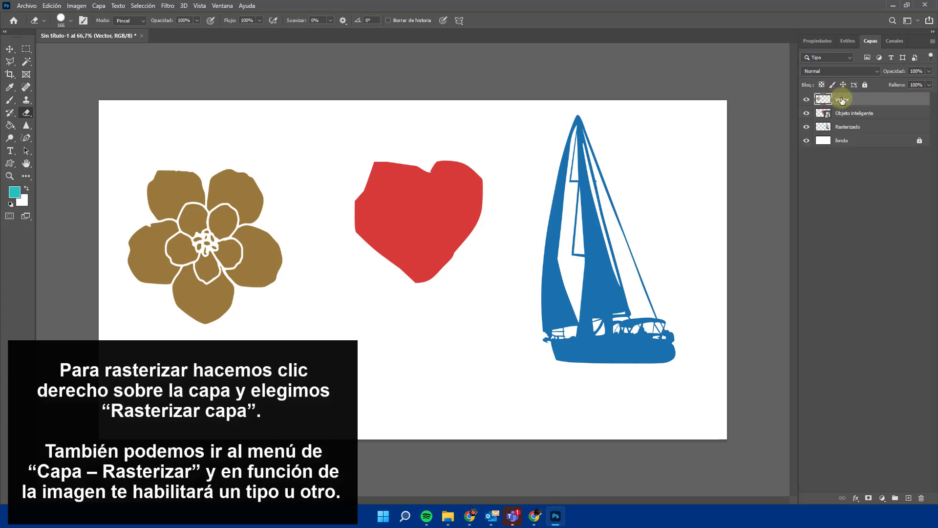
left_click(244, 220)
left_click(228, 180)
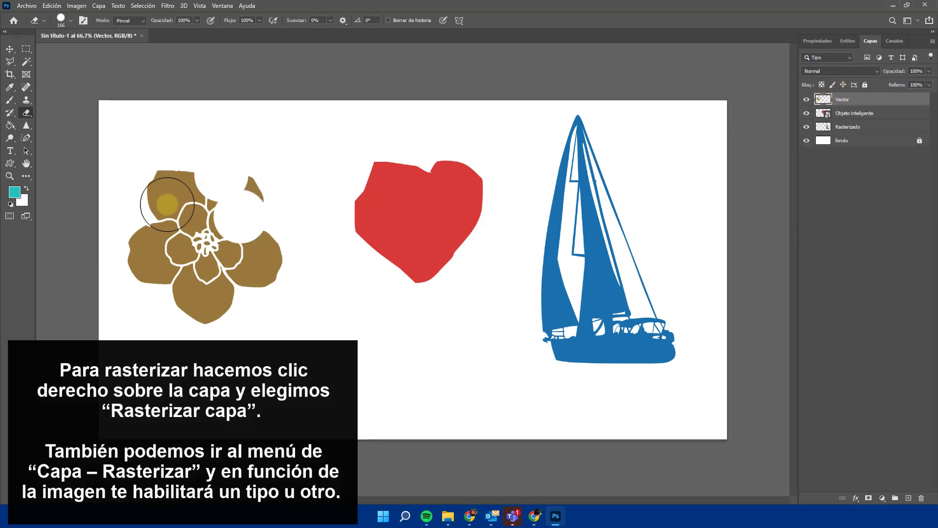
left_click(168, 203)
left_click(166, 264)
left_click(227, 298)
key("ctrl+z")
key("ctrl+z")
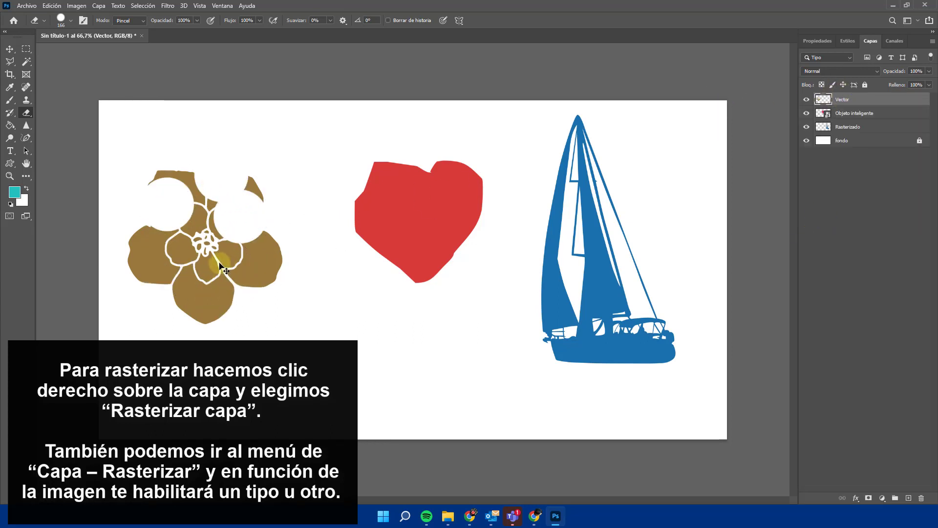
key("ctrl+z")
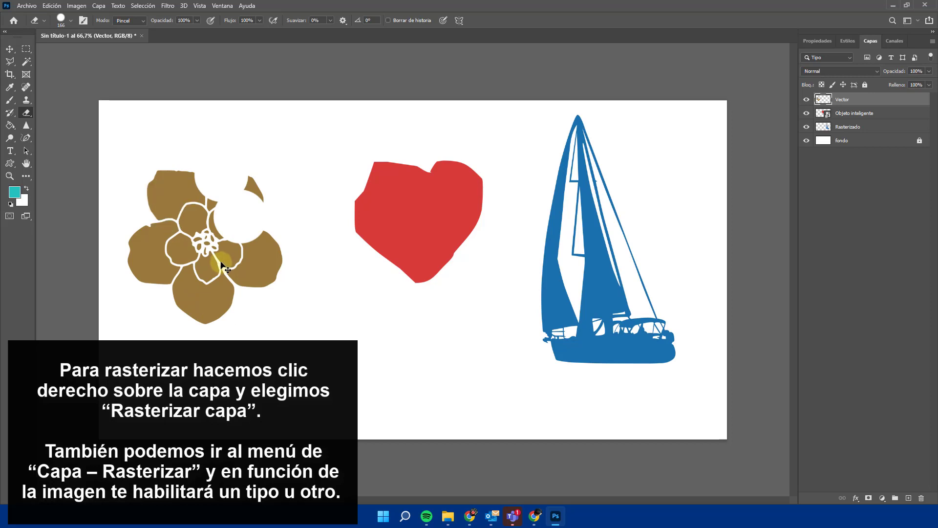
key("ctrl+z")
key("ctrl+z")
key("ctrl+z")
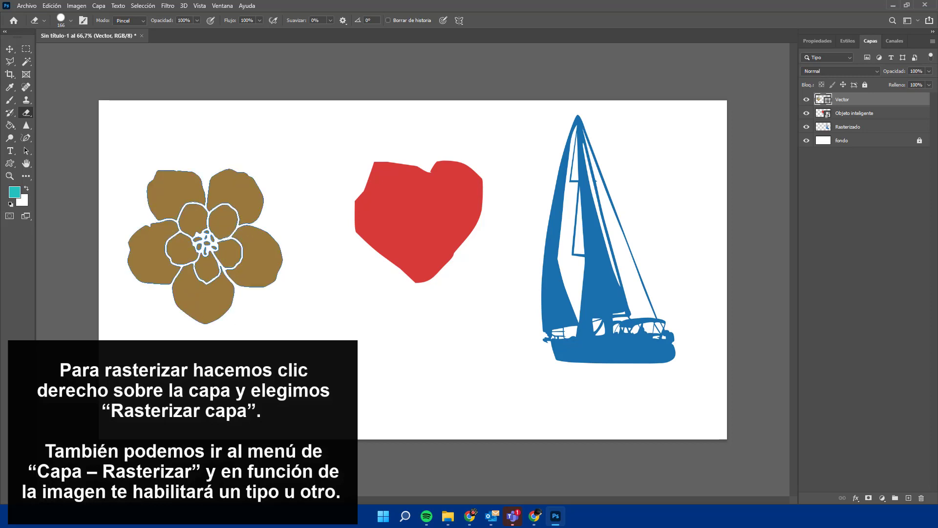
Rasterize the flower shape via Rasterizar > Forma and erase round areas, undoing the last
left_click(81, 6)
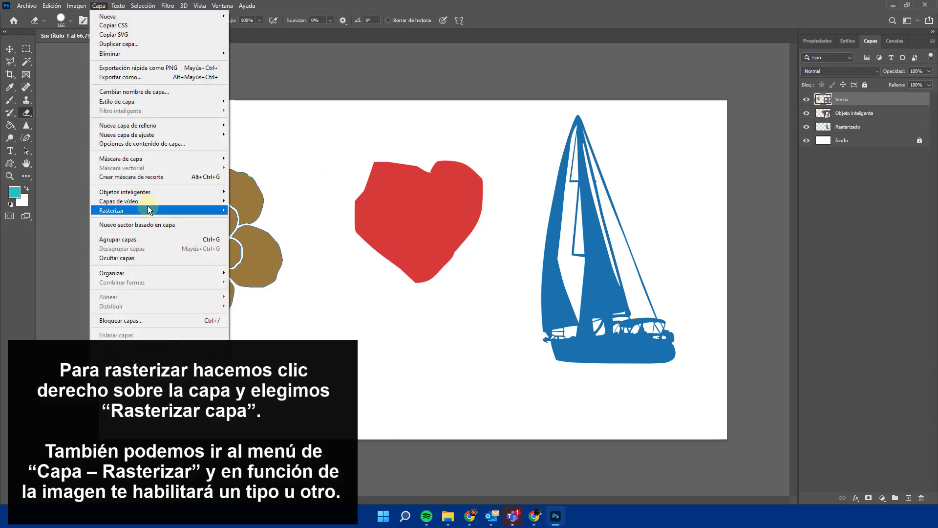
mouse_move(112, 211)
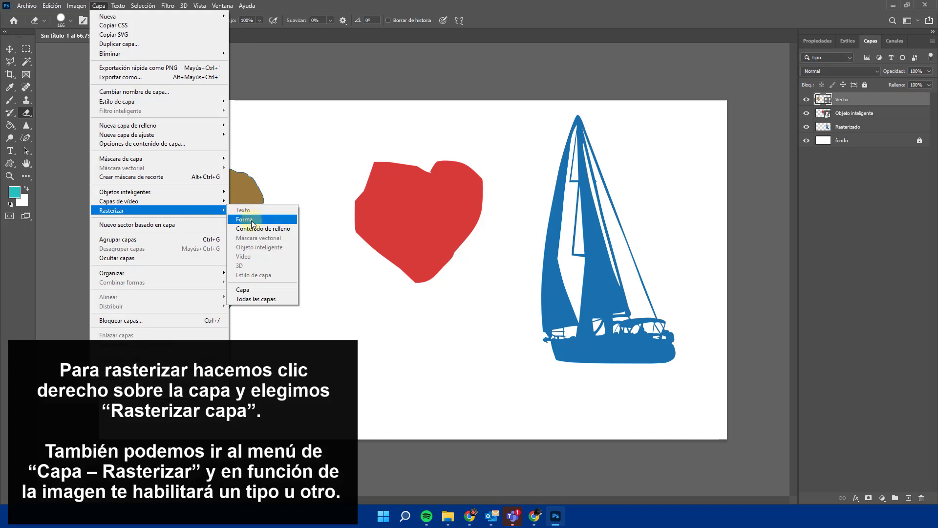
left_click(252, 223)
left_click(247, 203)
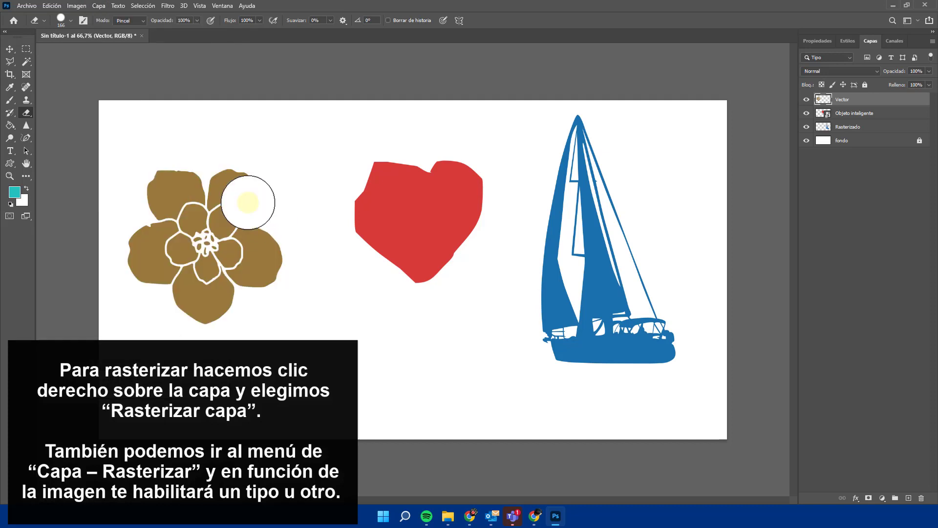
left_click(157, 203)
left_click(174, 259)
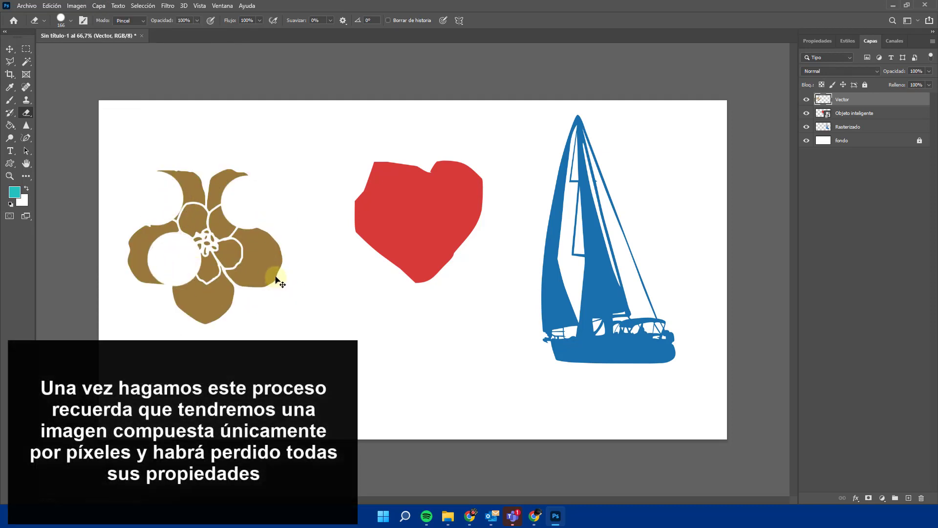
key("ctrl+z")
key("ctrl+z")
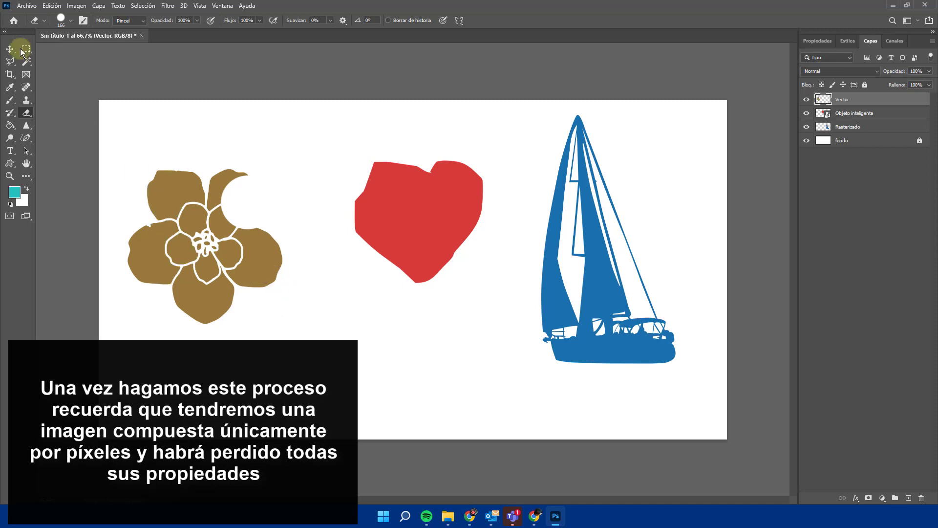
Scale the rasterized flower up to about 360%, then undo it and deselect
left_click(9, 50)
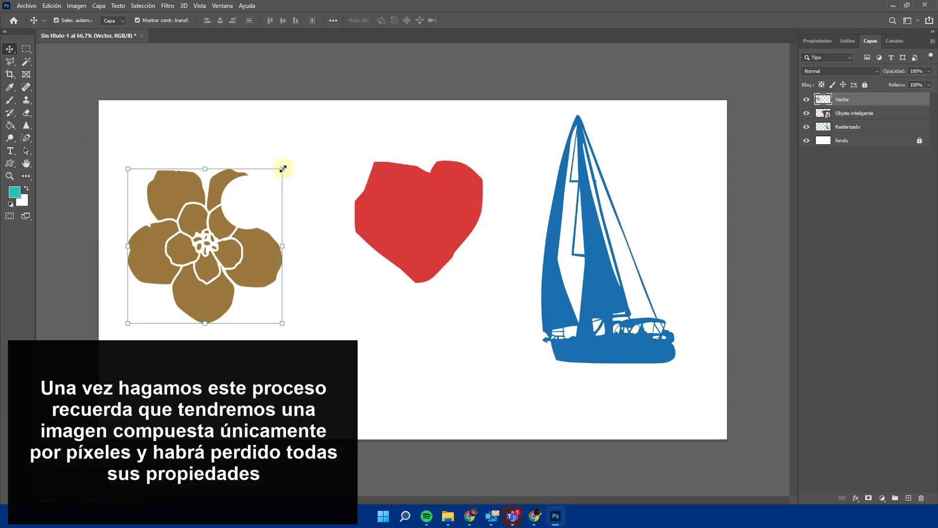
left_click_drag(283, 169, 562, 39)
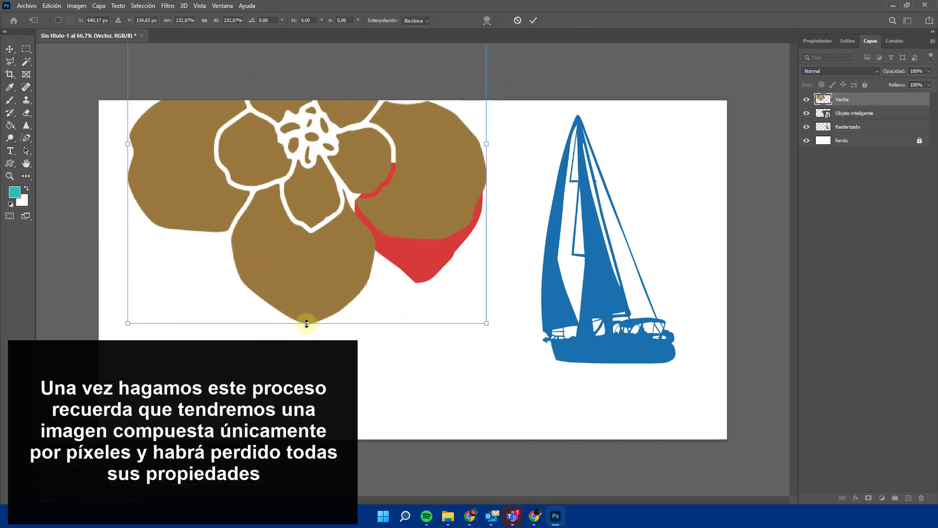
left_click_drag(306, 323, 281, 273)
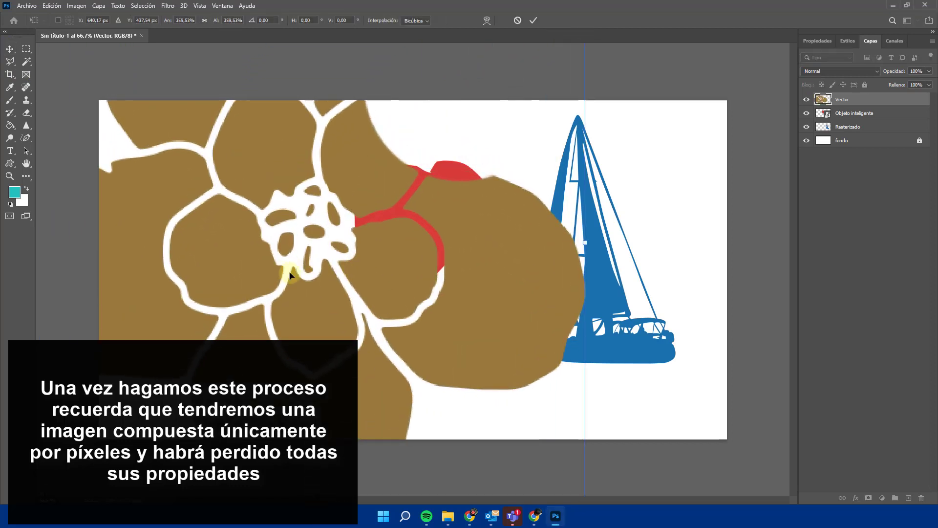
key("Return")
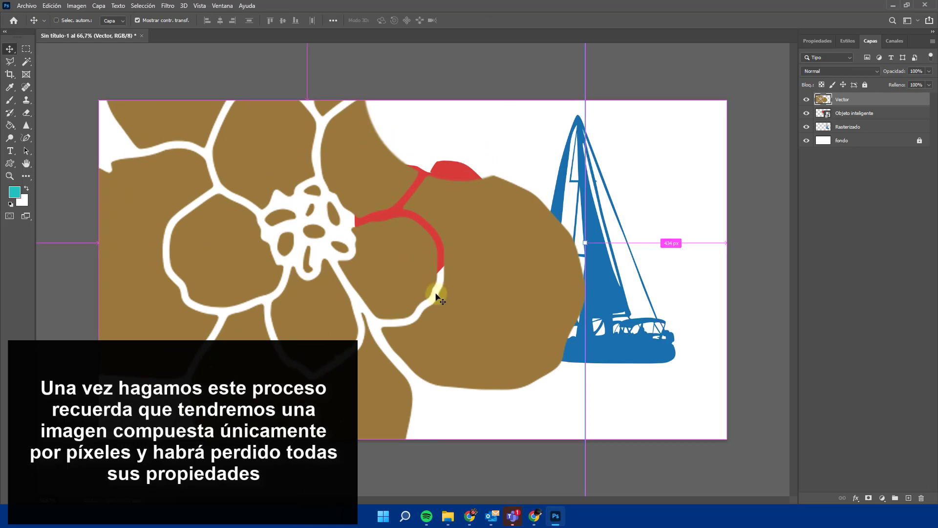
key("ctrl+z")
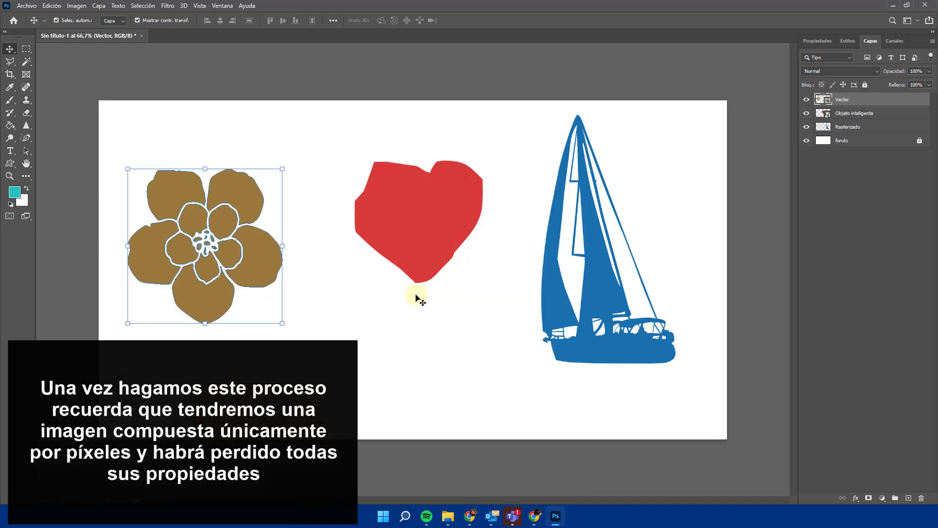
left_click(172, 96)
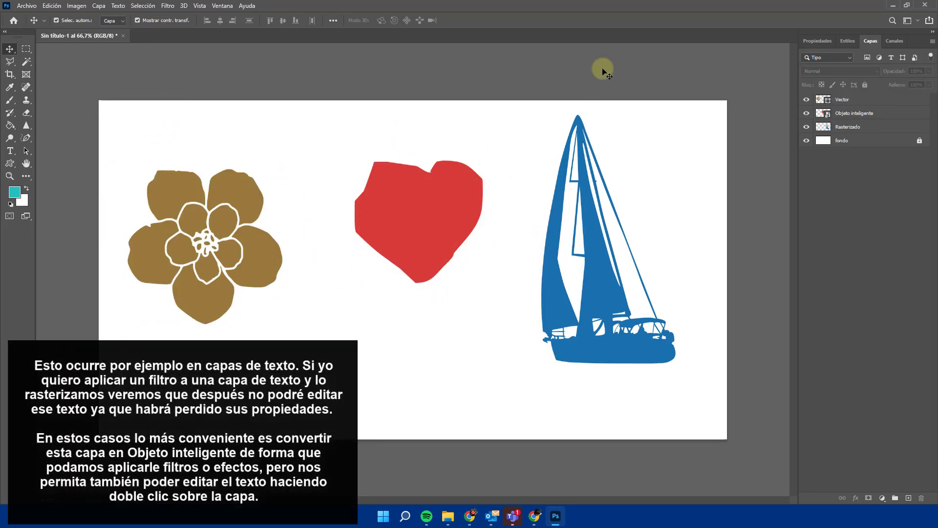
Hide the sailboat, heart and flower layers and set the text colour to black
left_click(806, 126)
left_click(807, 100)
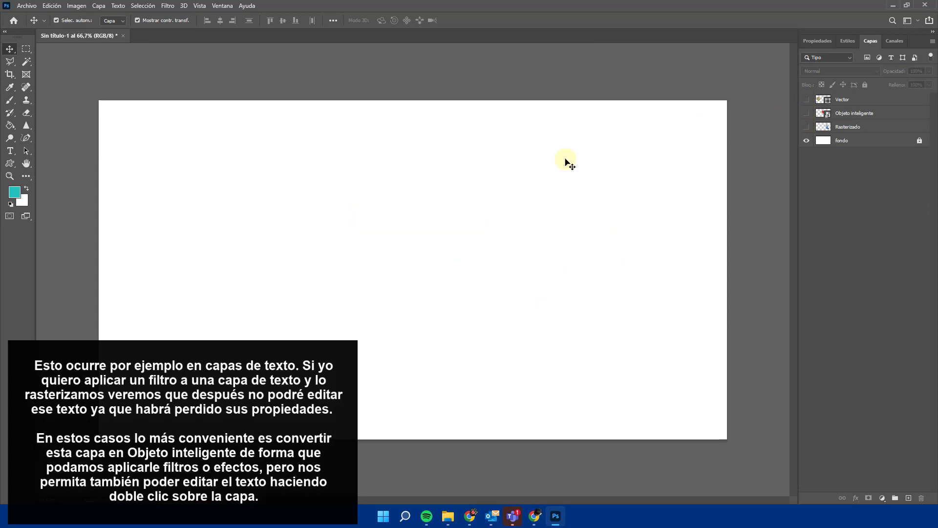
left_click(15, 154)
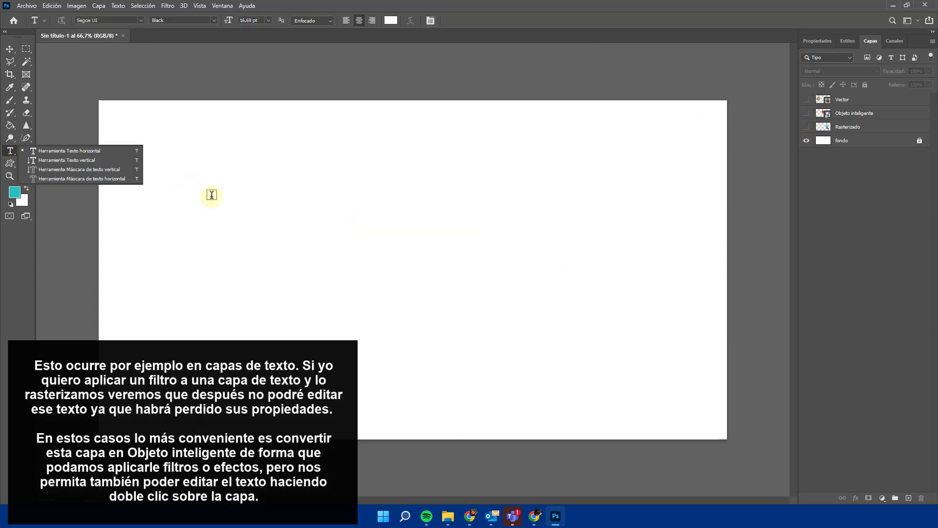
key("i")
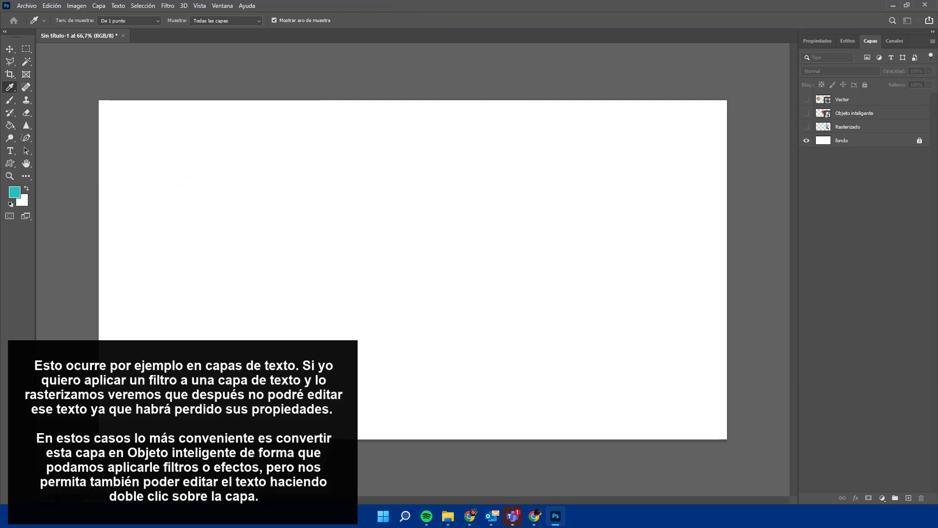
left_click_drag(248, 216, 150, 277)
left_click(384, 139)
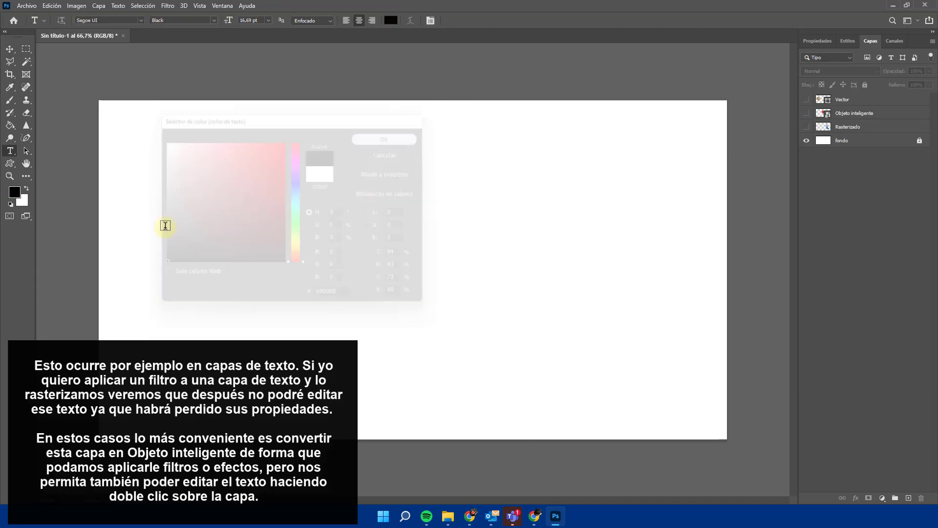
Type SOLVETIC, then enlarge it and move it down and left on the canvas
left_click(198, 218)
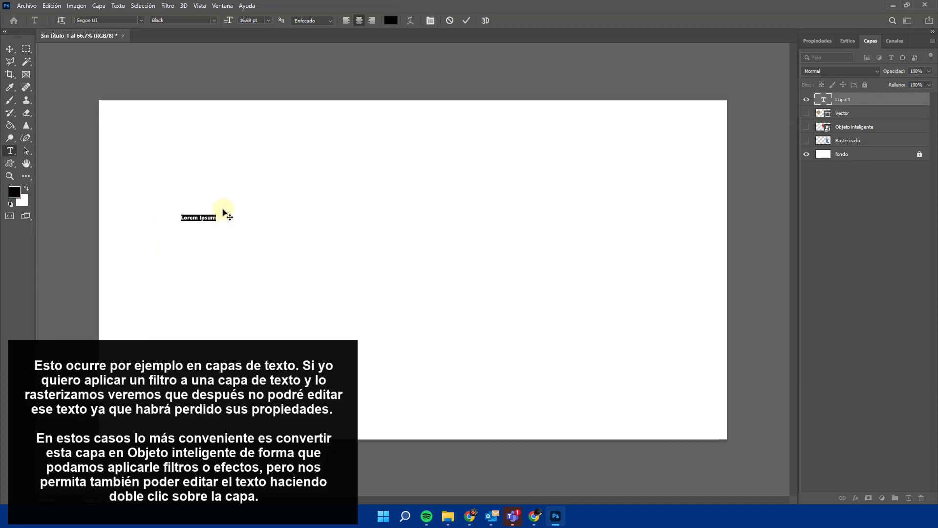
type("SOLVETIC")
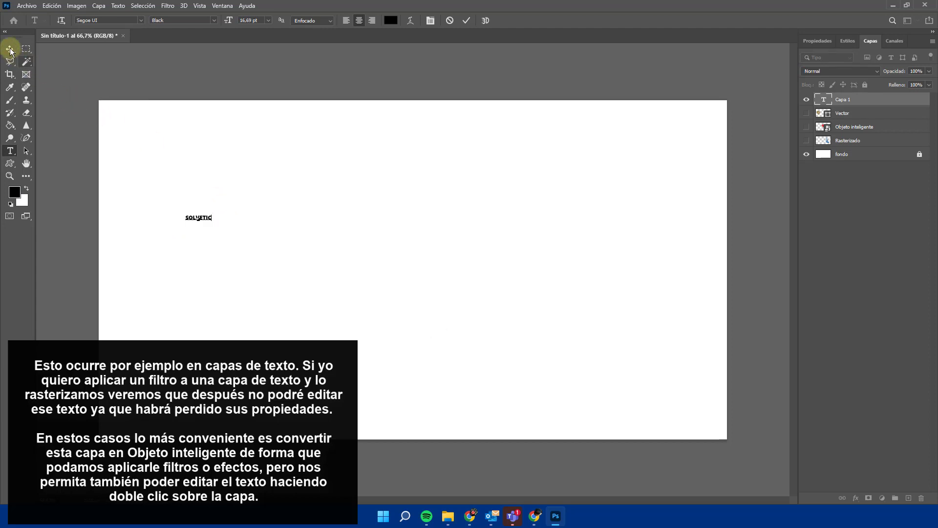
left_click(10, 49)
left_click_drag(211, 214, 673, 107)
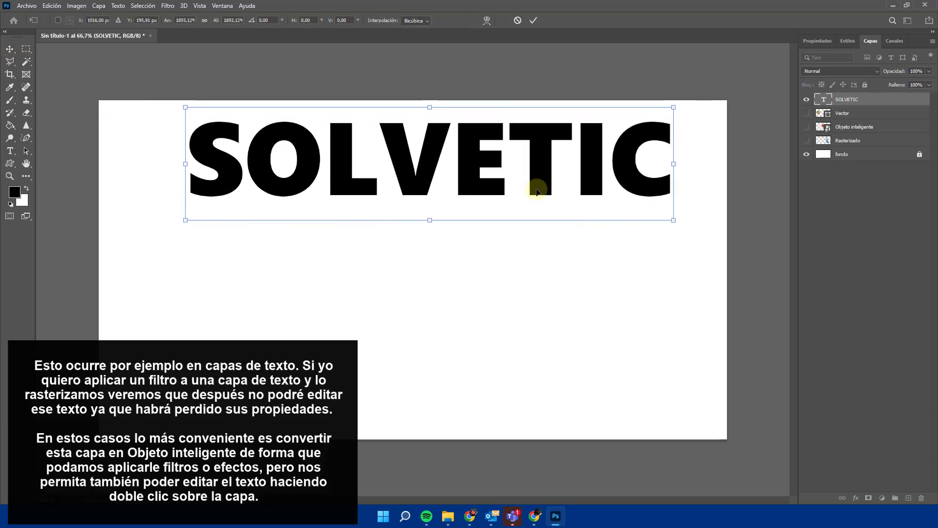
left_click_drag(536, 191, 494, 253)
key("Return")
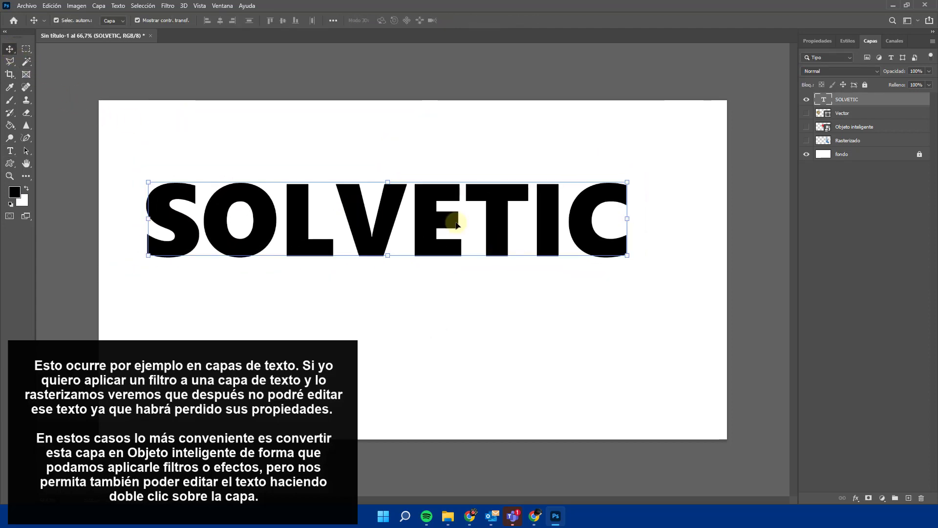
left_click(168, 6)
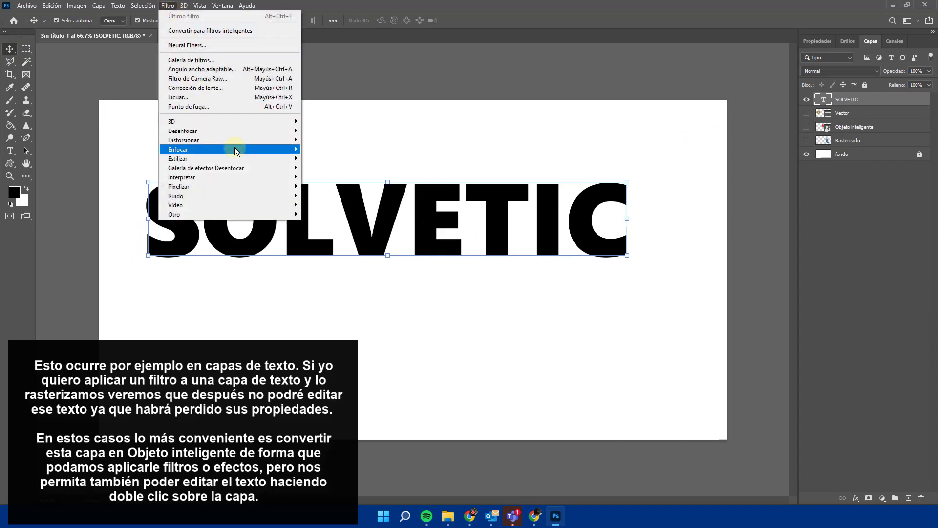
mouse_move(182, 130)
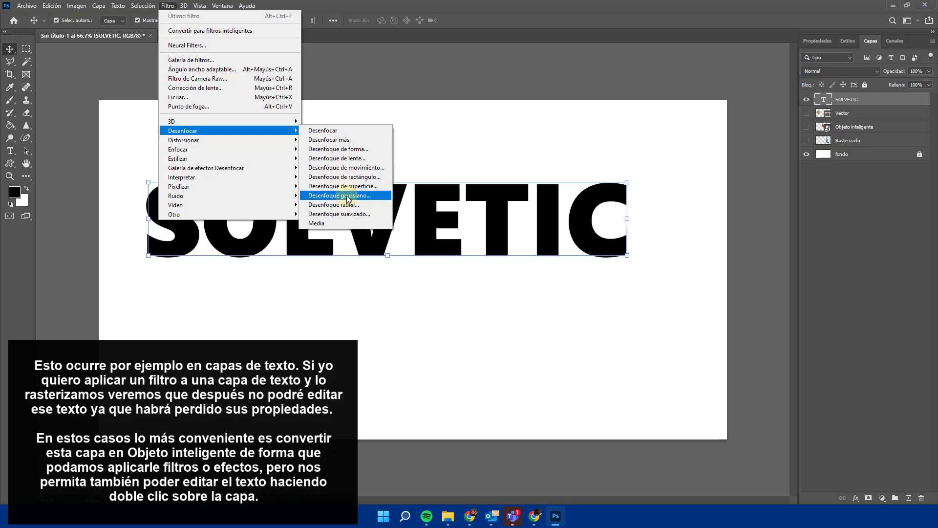
left_click(347, 195)
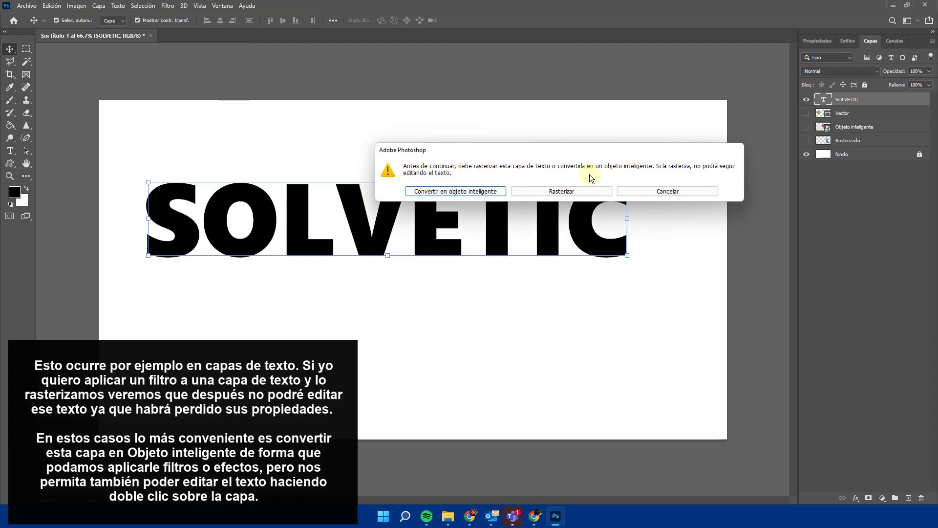
left_click(578, 192)
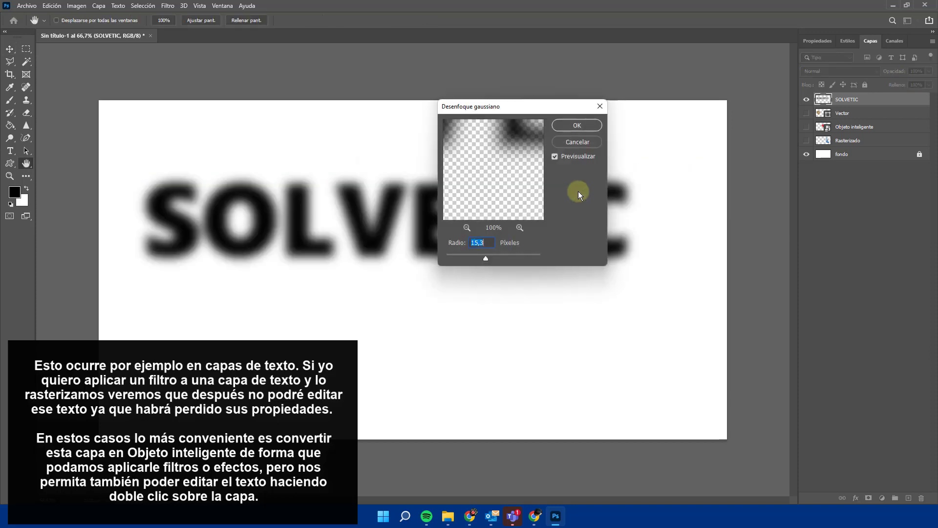
left_click(576, 125)
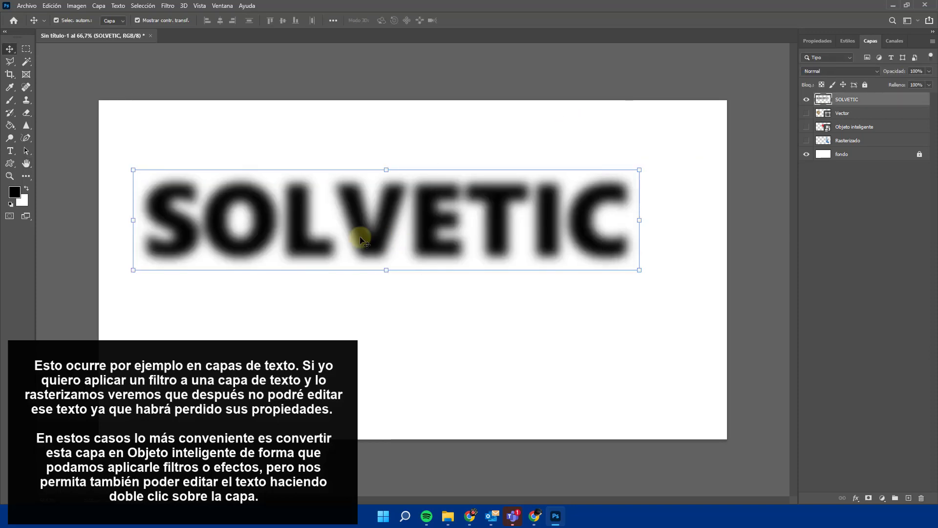
left_click(364, 83)
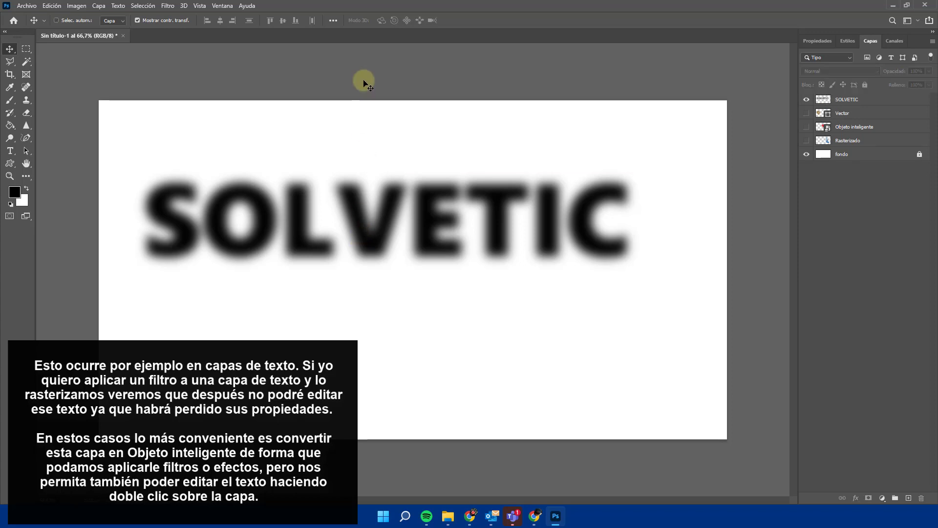
key("ctrl+z")
left_click(374, 244, "ctrl")
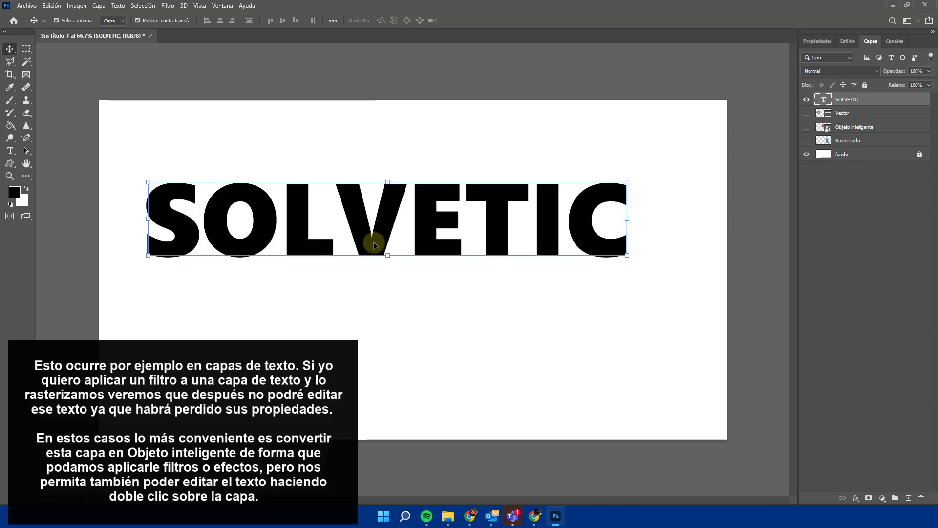
Convert SOLVETIC to a smart object and apply Desenfoque gaussiano with radius 4,7
left_click(167, 6)
mouse_move(183, 131)
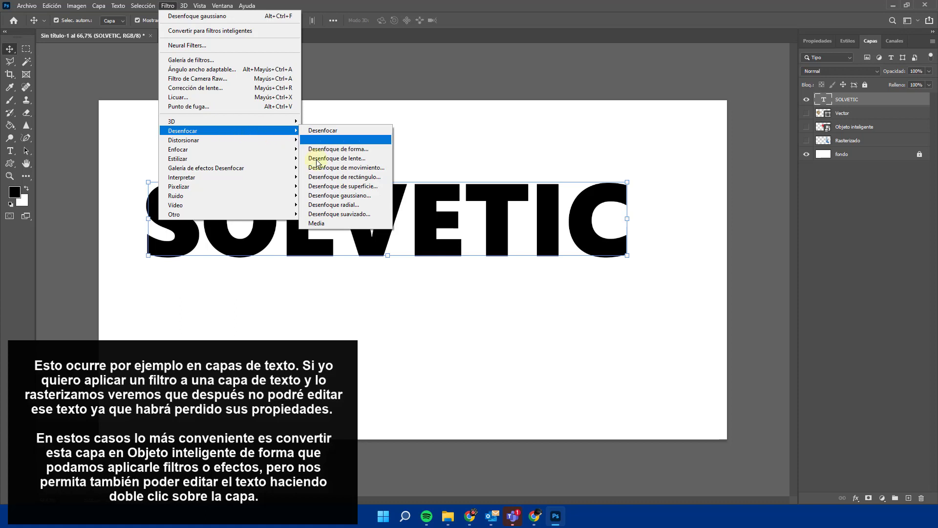
left_click(324, 195)
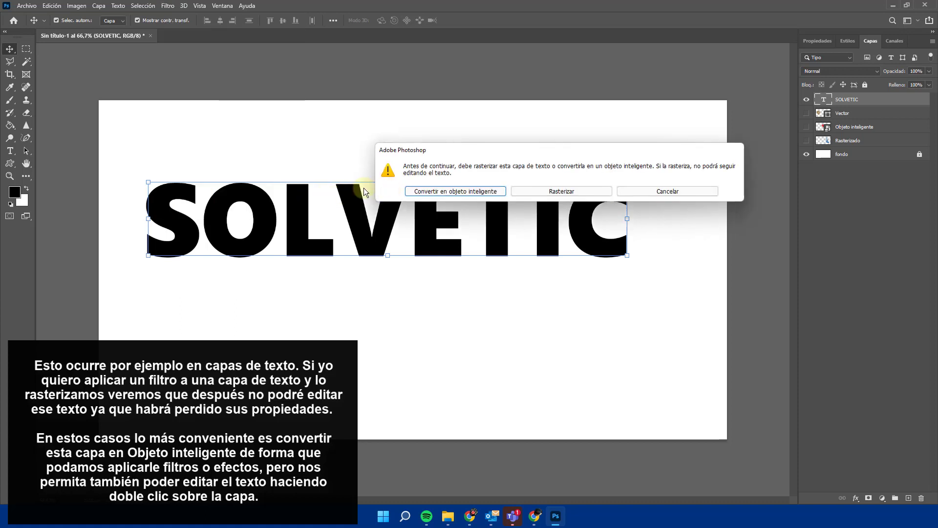
left_click(430, 191)
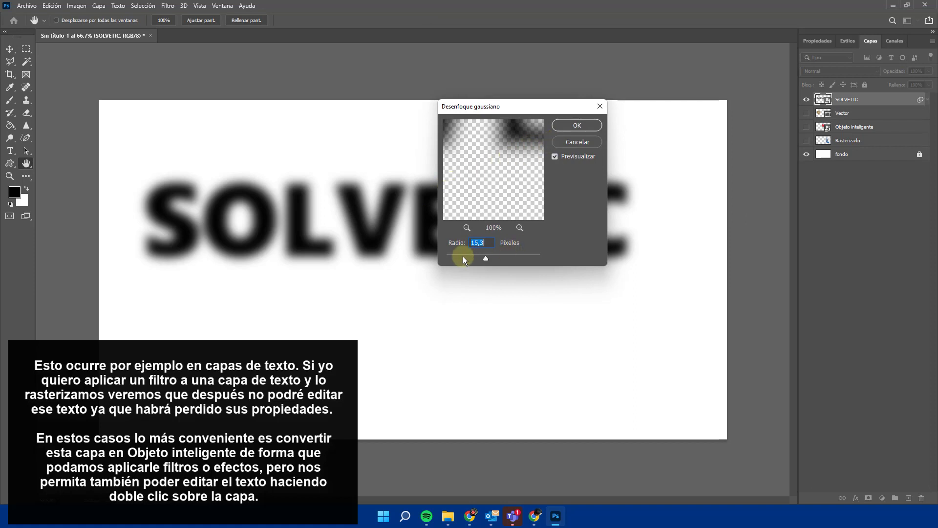
left_click_drag(462, 256, 460, 256)
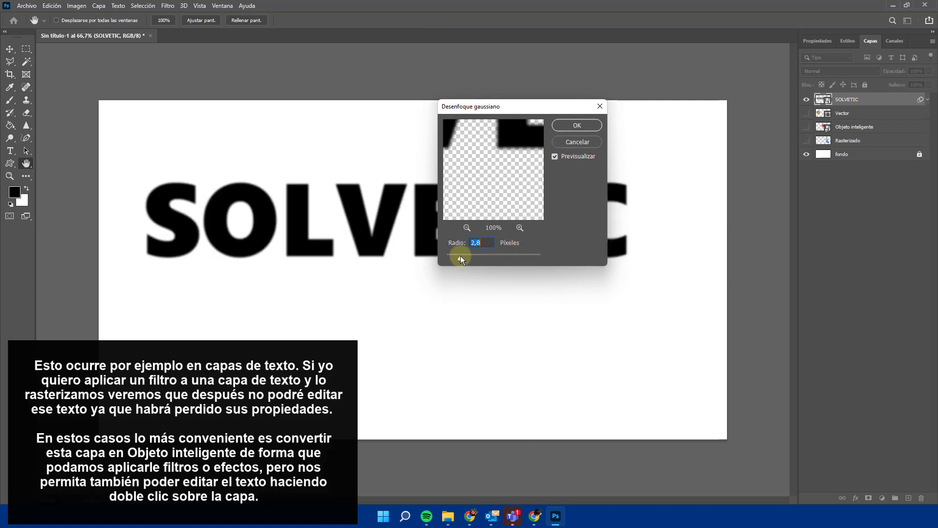
left_click(572, 123)
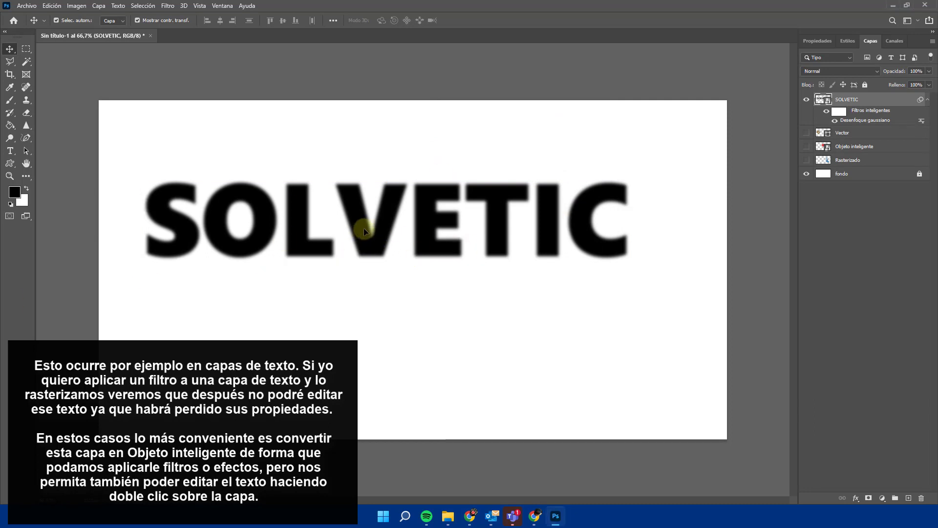
Open the smart object's contents and change SOLVETIC's font to Arial Rounded MT Bold
double_click(826, 103)
double_click(431, 289)
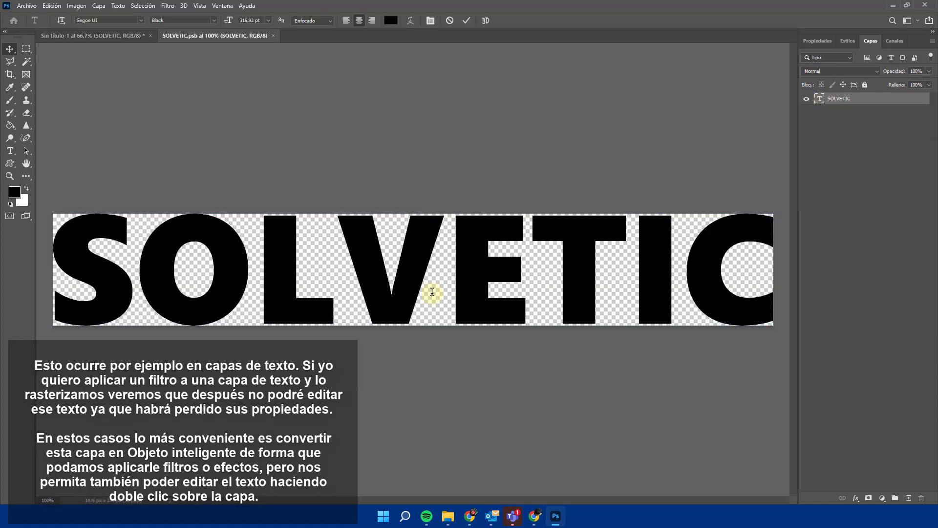
left_click(140, 20)
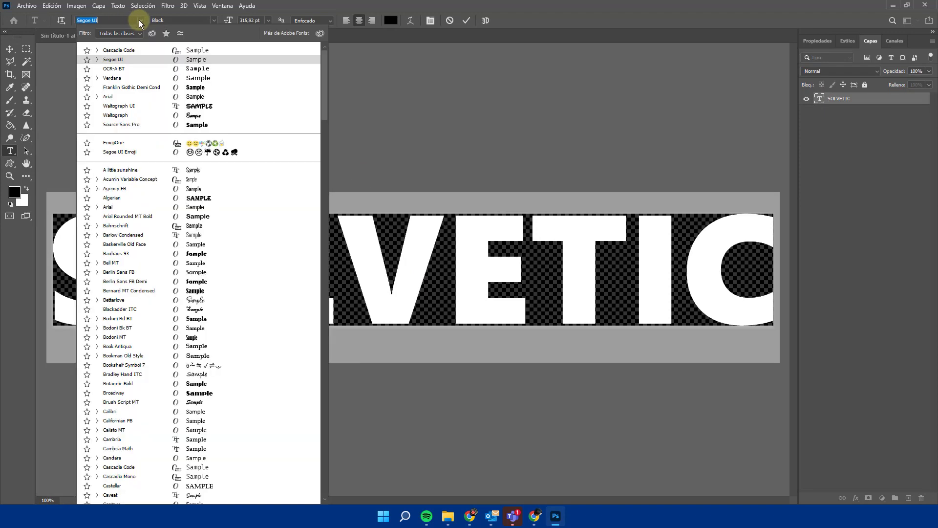
left_click(160, 216)
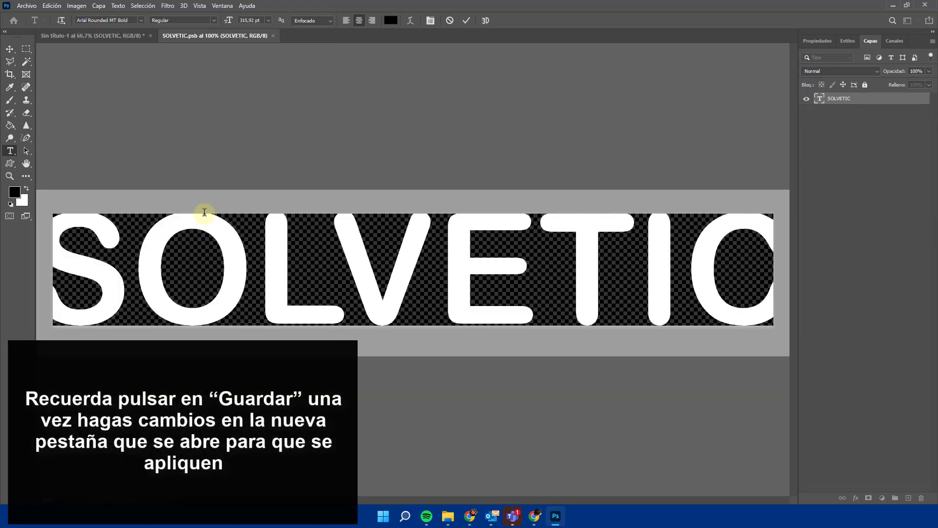
left_click(137, 39)
left_click(198, 43)
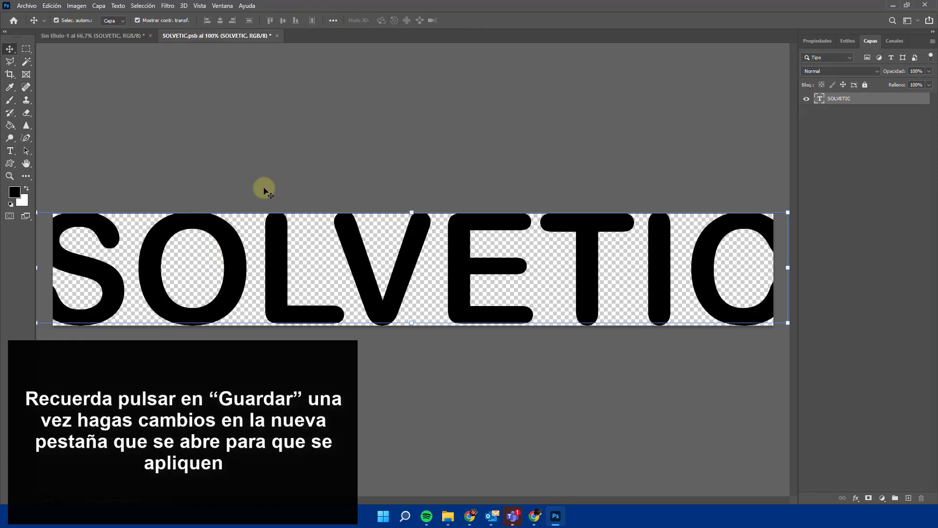
Save the SOLVETIC.psb contents and return to the Sin título-1 document
left_click(27, 6)
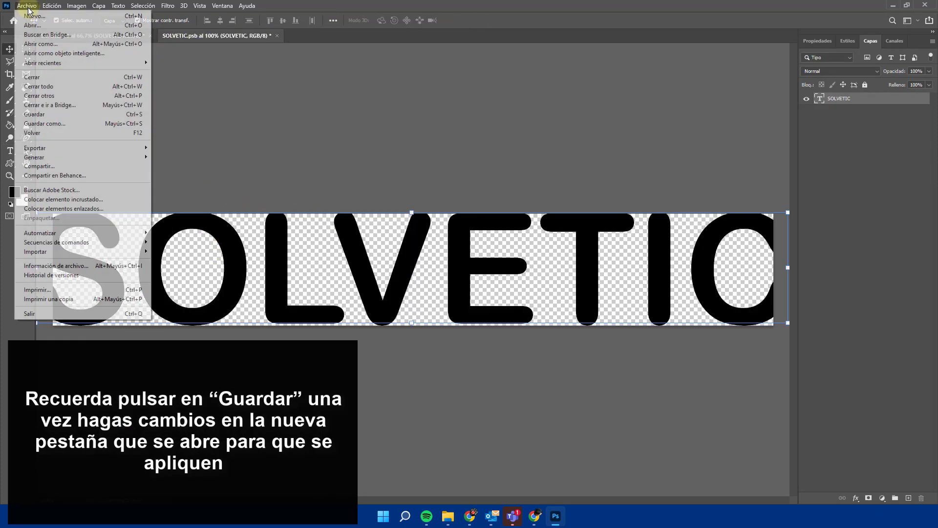
left_click(44, 113)
left_click(120, 37)
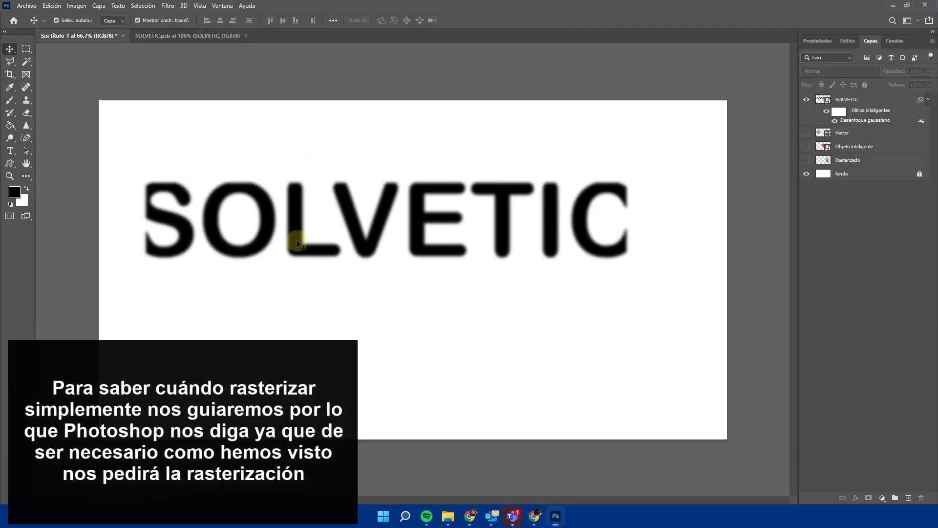
left_click(319, 245)
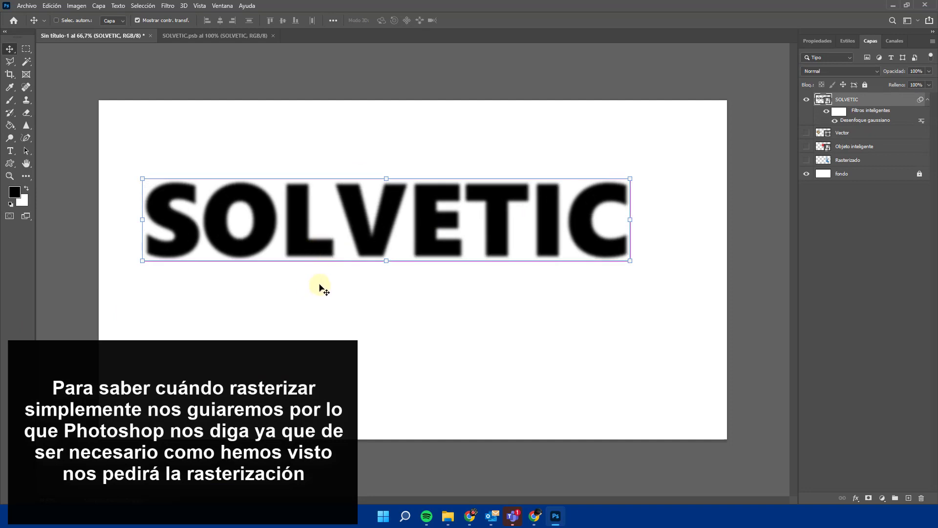
key("ctrl")
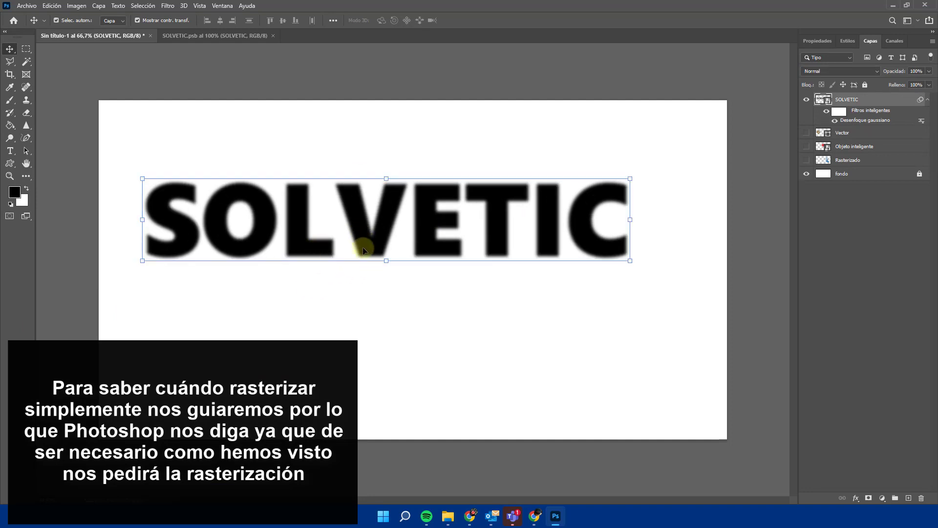